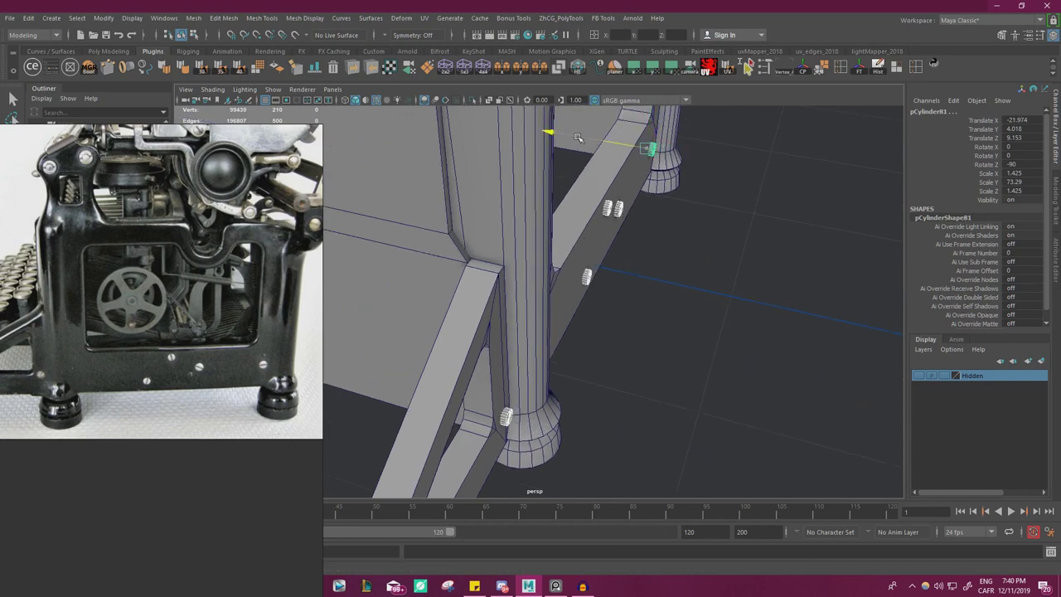
Combine all the screw cylinders on both sides of the typewriter frame into one mesh, and save the scene
alt+drag(578, 138, 561, 336)
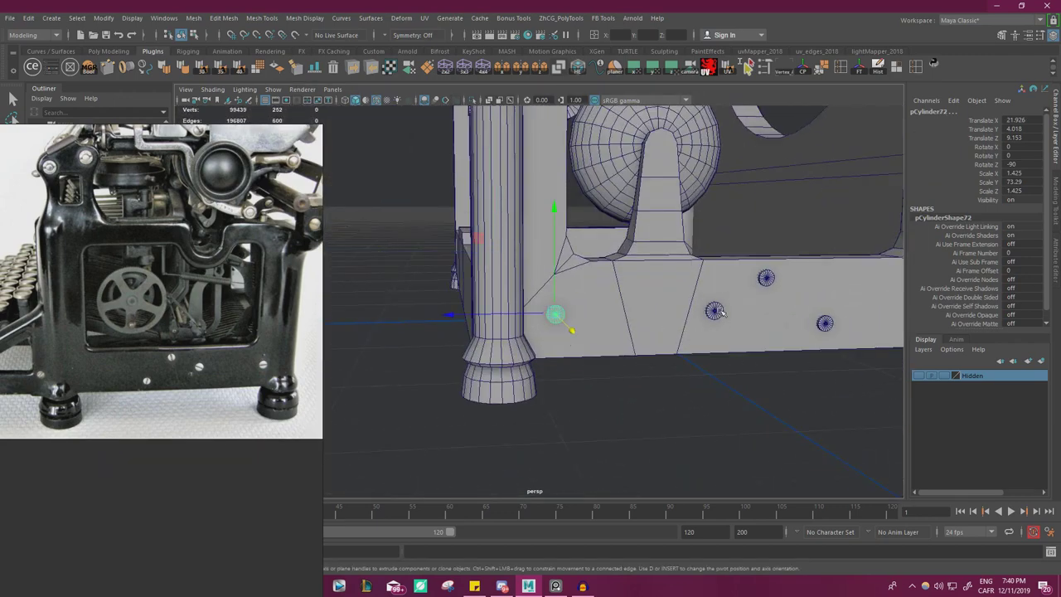
alt+drag(829, 317, 598, 318)
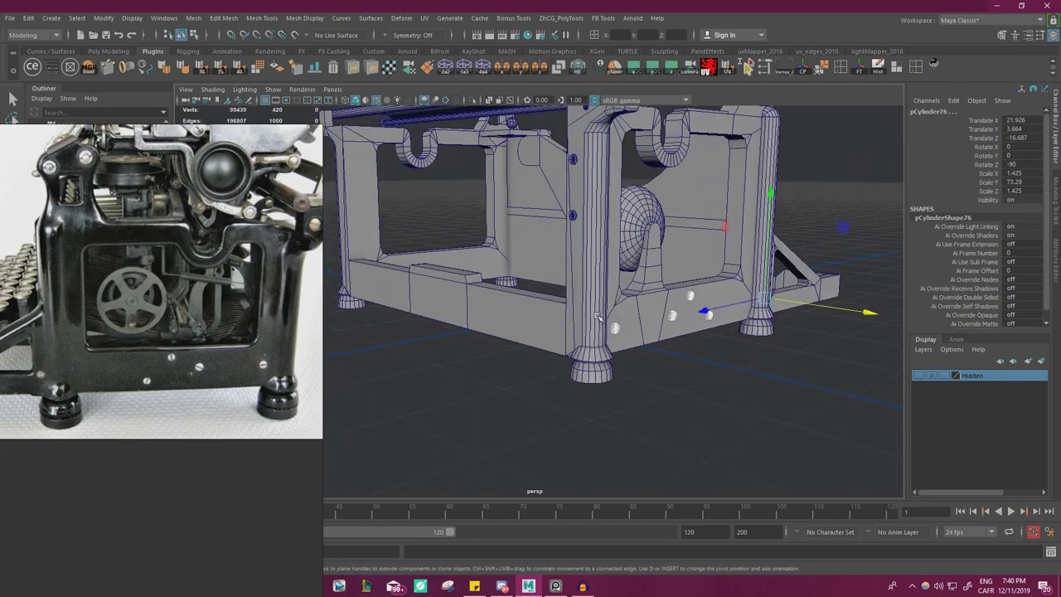
alt+drag(572, 215, 578, 286)
scroll(651, 315, up, 5)
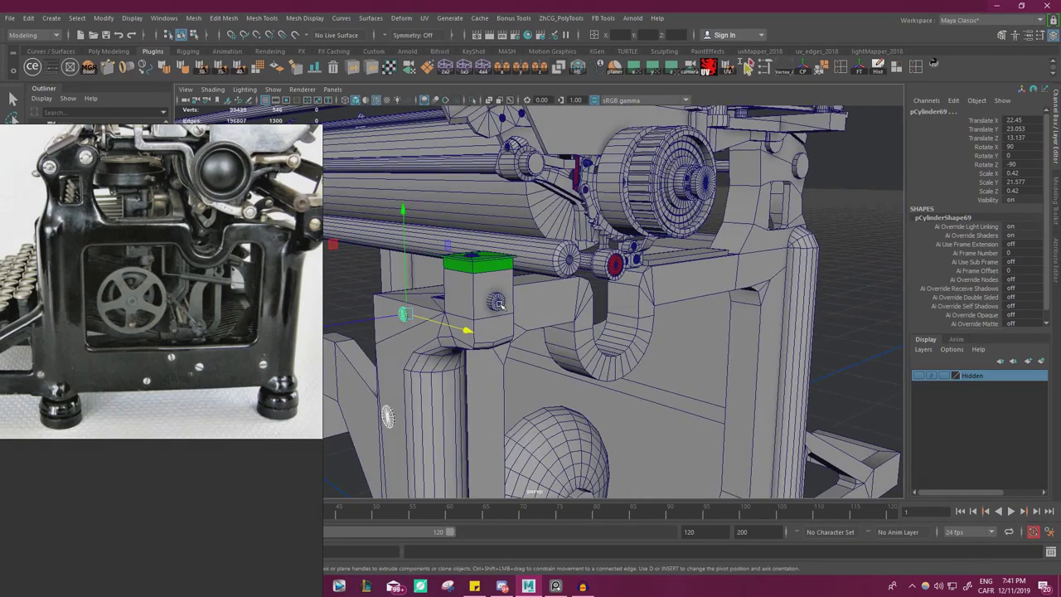
scroll(497, 303, down, 5)
alt+drag(497, 304, 609, 224)
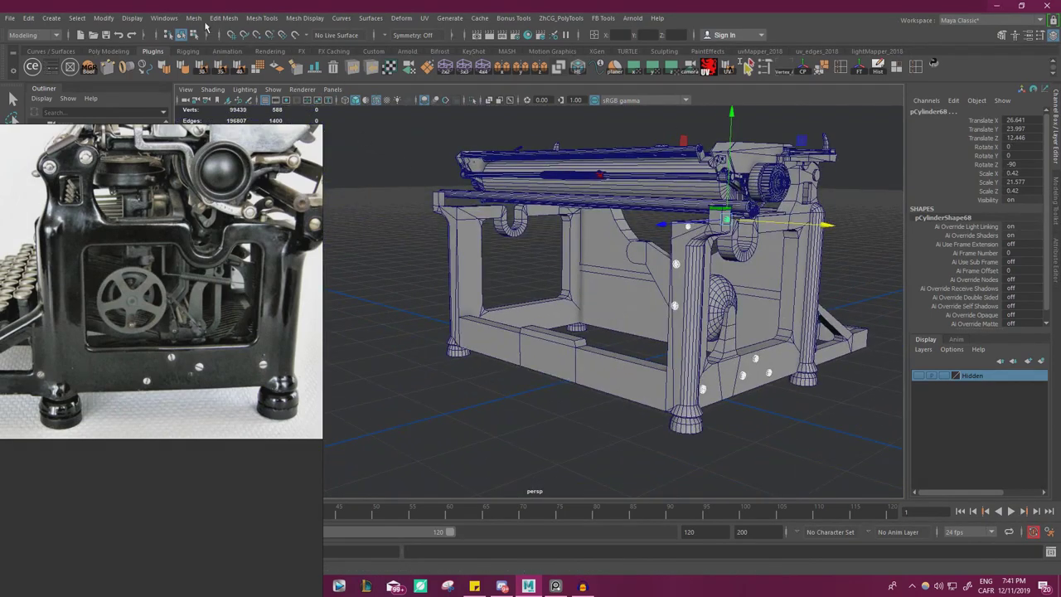
click(193, 17)
click(213, 55)
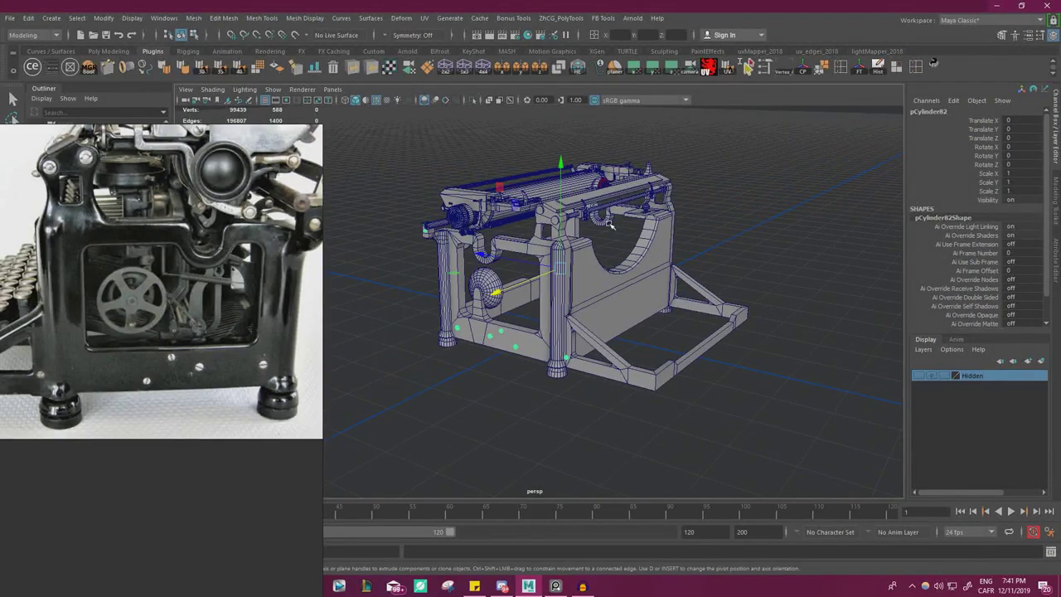
scroll(508, 316, up, 8)
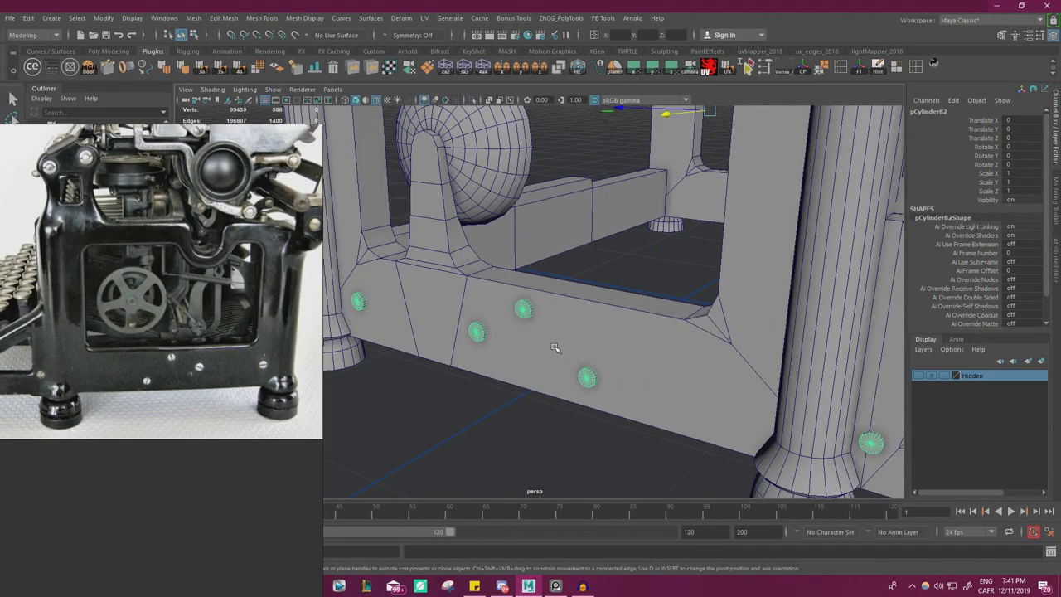
click(657, 265)
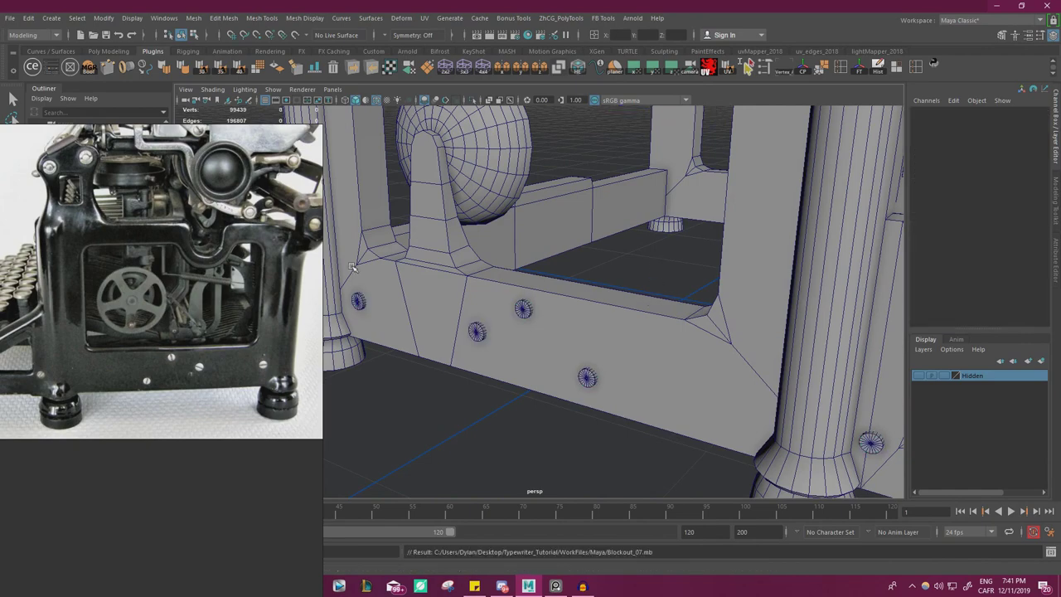
alt+drag(451, 342, 471, 351)
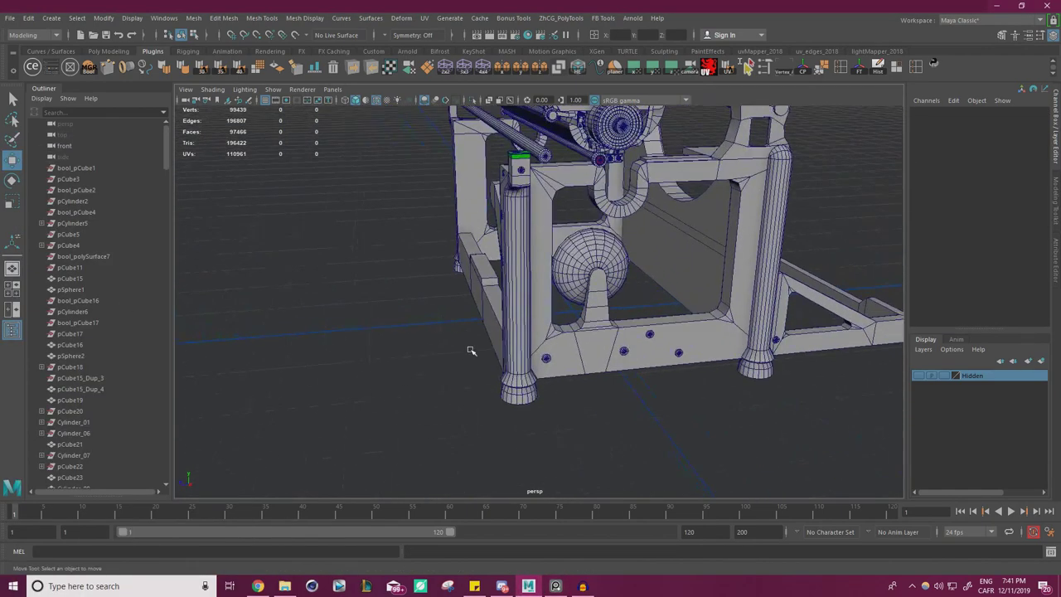
click(583, 586)
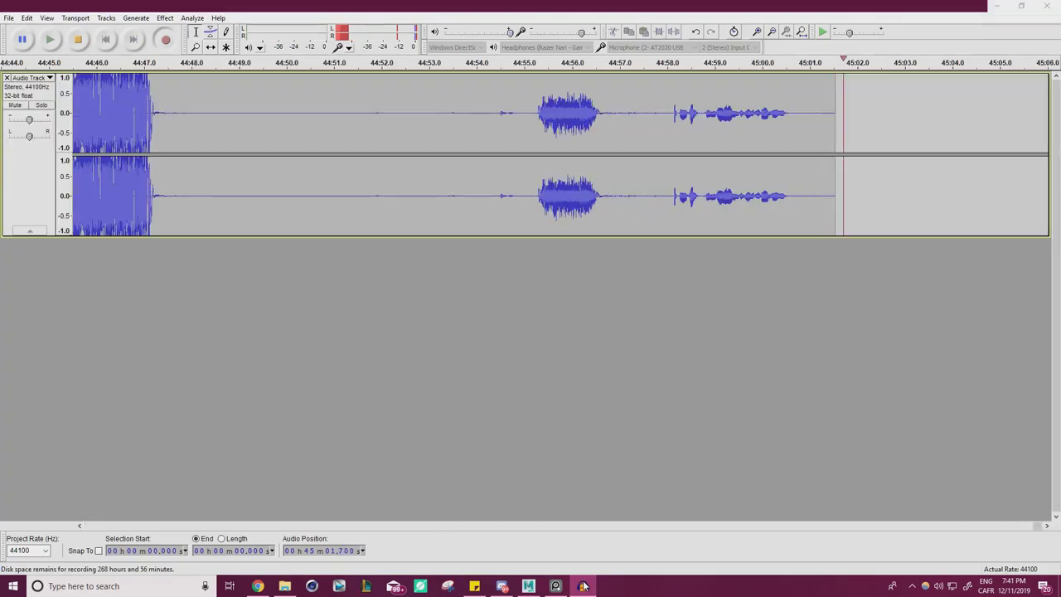
click(584, 586)
scroll(636, 421, down, 3)
scroll(639, 427, up, 3)
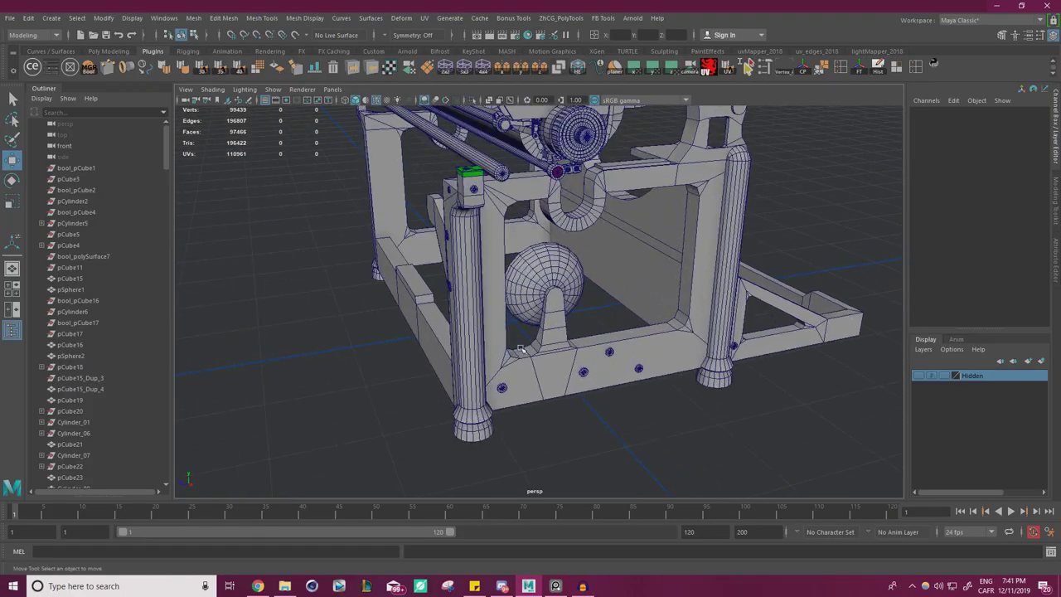
Subtract the combined screw cylinders from the frame with a DcBoolManager Difference operation, and delete the history and base objects
click(88, 69)
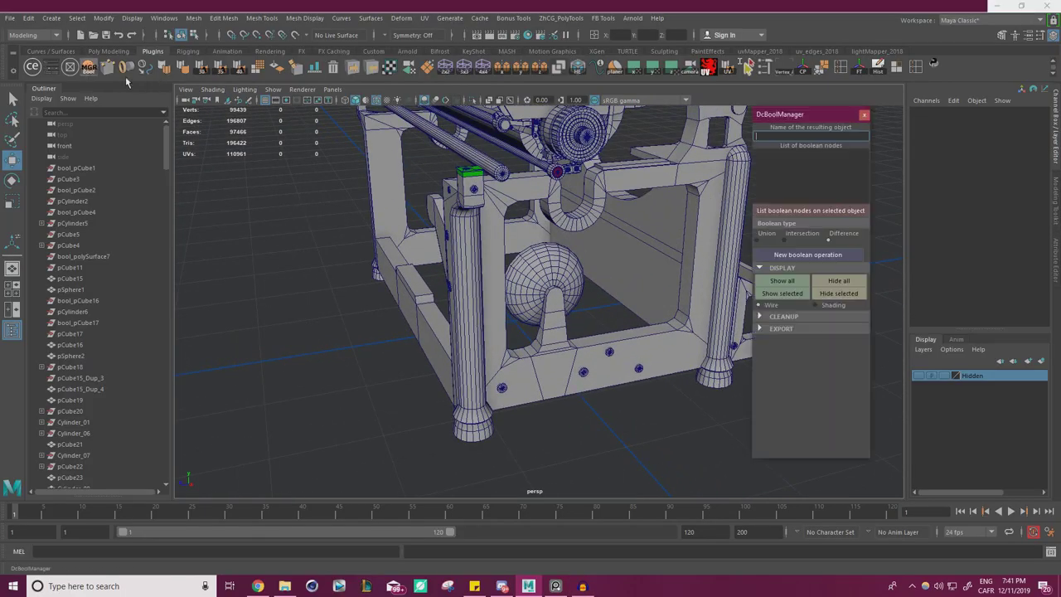
click(509, 234)
alt+drag(509, 234, 699, 278)
click(569, 345)
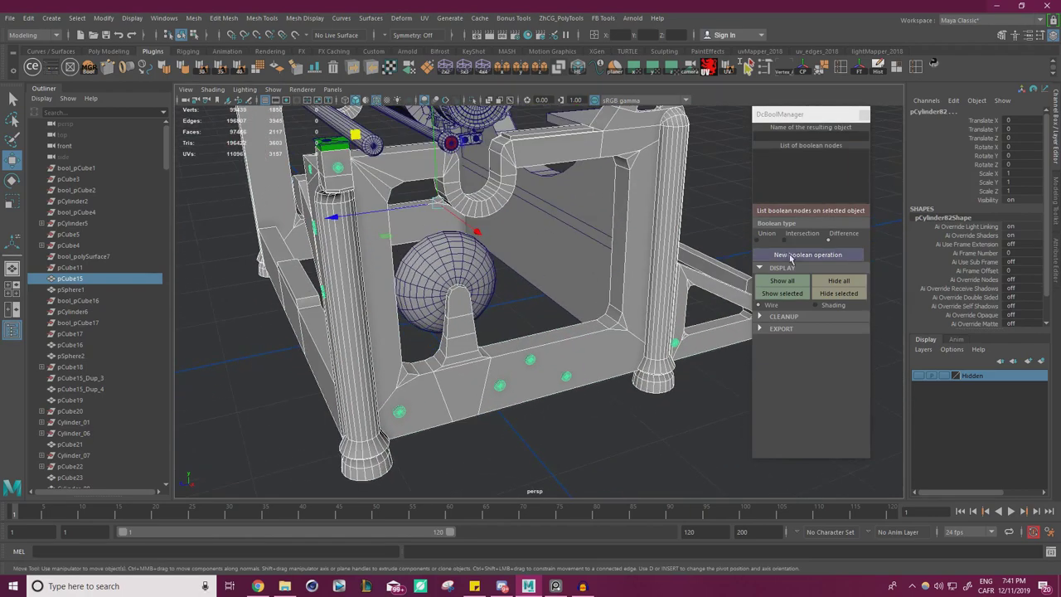
click(789, 255)
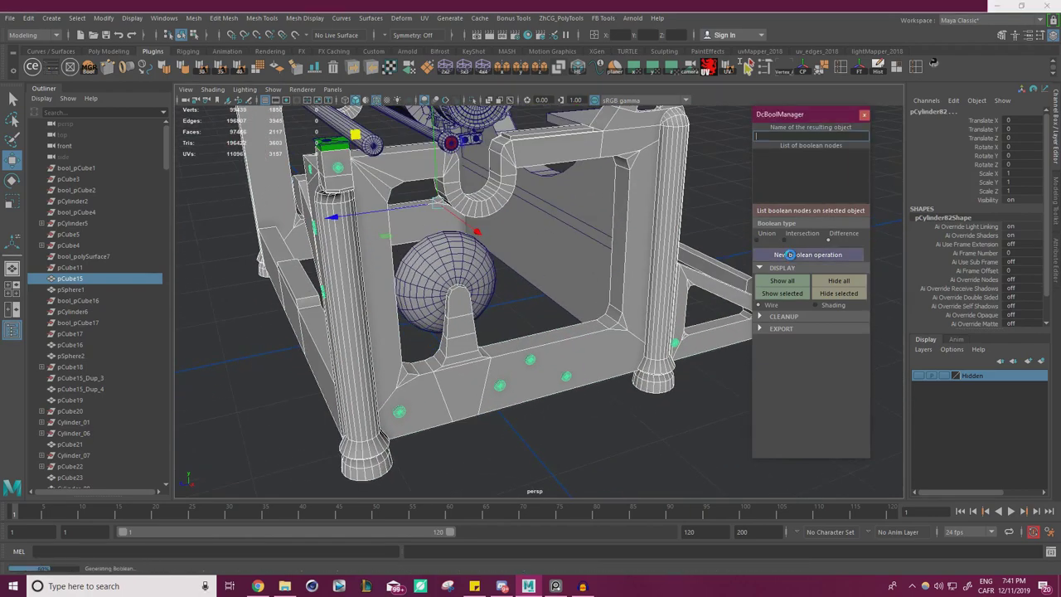
click(761, 317)
click(808, 356)
Examine the holes cut into the lower side rail up close, checking their border edges and the surrounding faces
scroll(565, 306, up, 5)
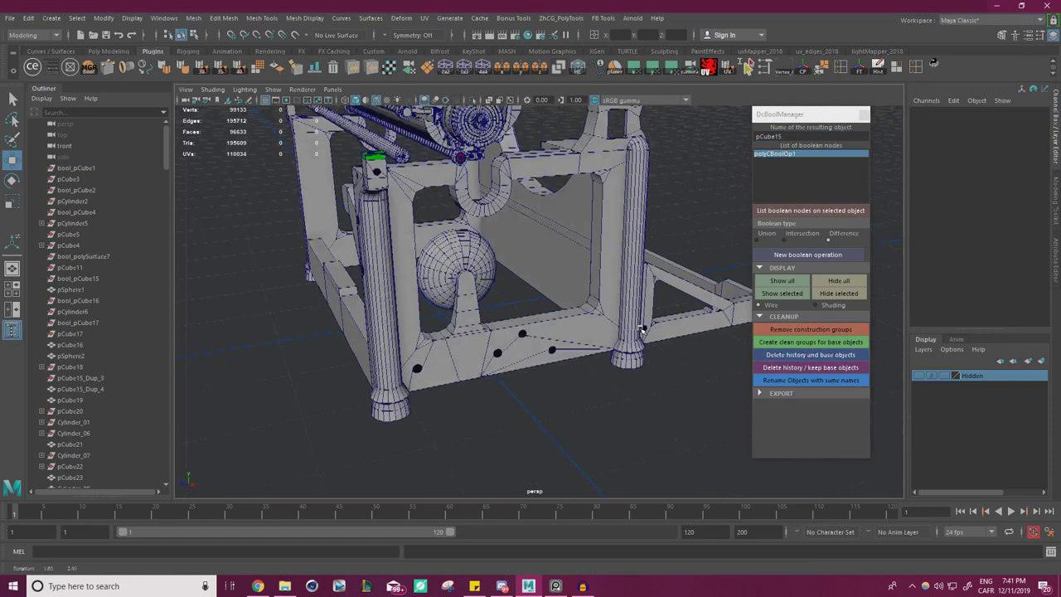
alt+middle_drag(530, 315, 565, 305)
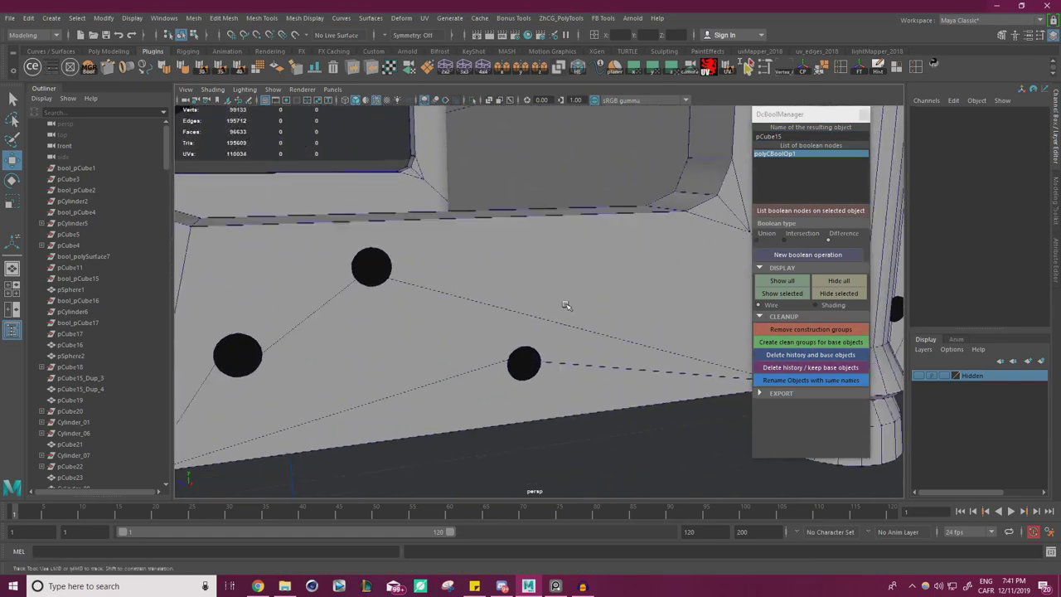
scroll(564, 305, up, 4)
click(522, 297)
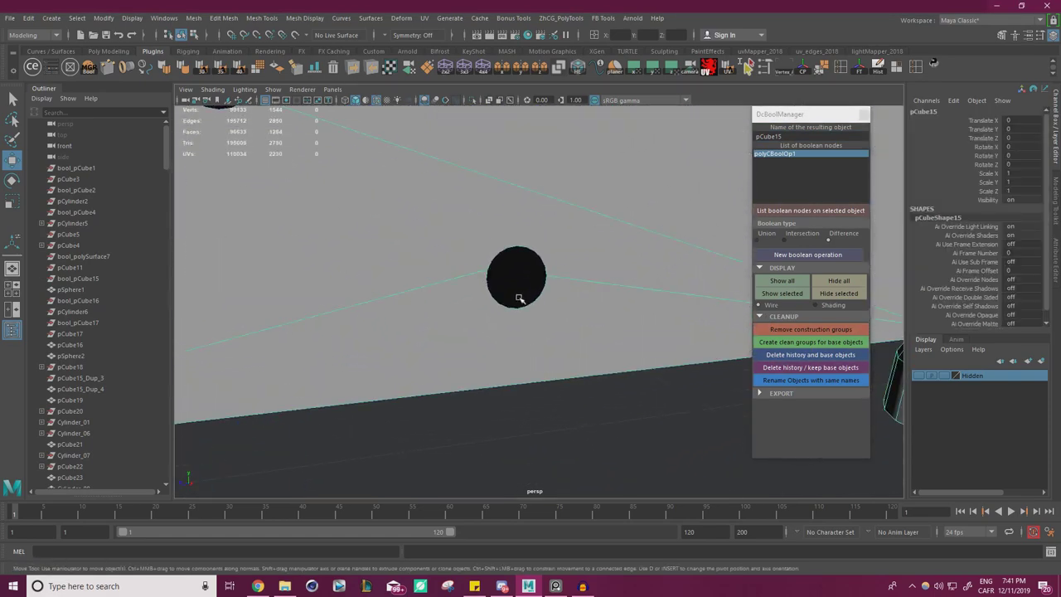
scroll(531, 300, up, 3)
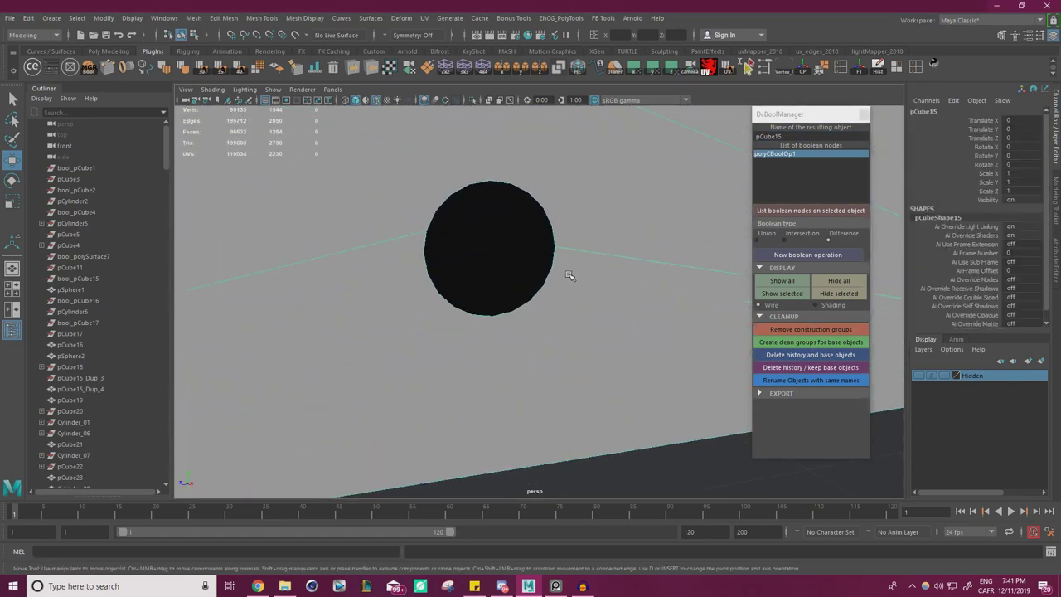
right_drag(569, 276, 568, 249)
click(543, 281)
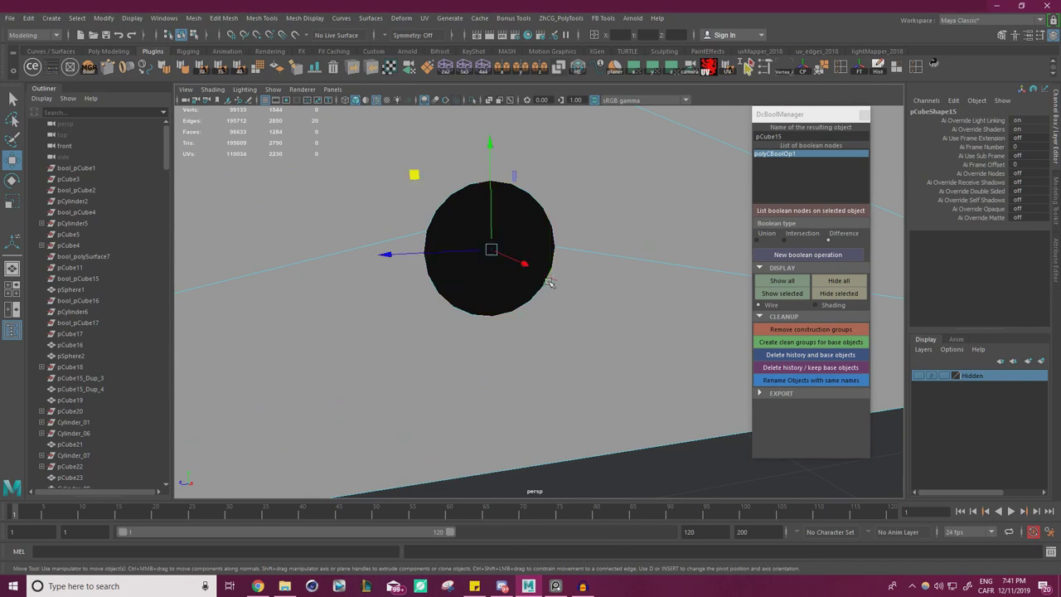
key(f)
scroll(540, 300, down, 5)
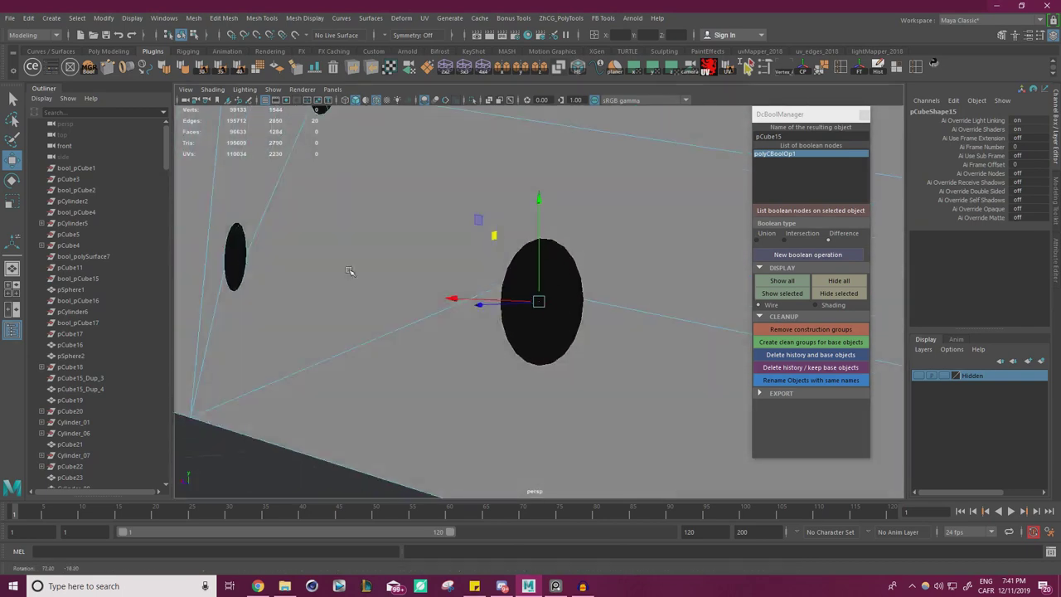
scroll(539, 301, up, 3)
right_drag(540, 301, 618, 303)
alt+drag(618, 304, 535, 324)
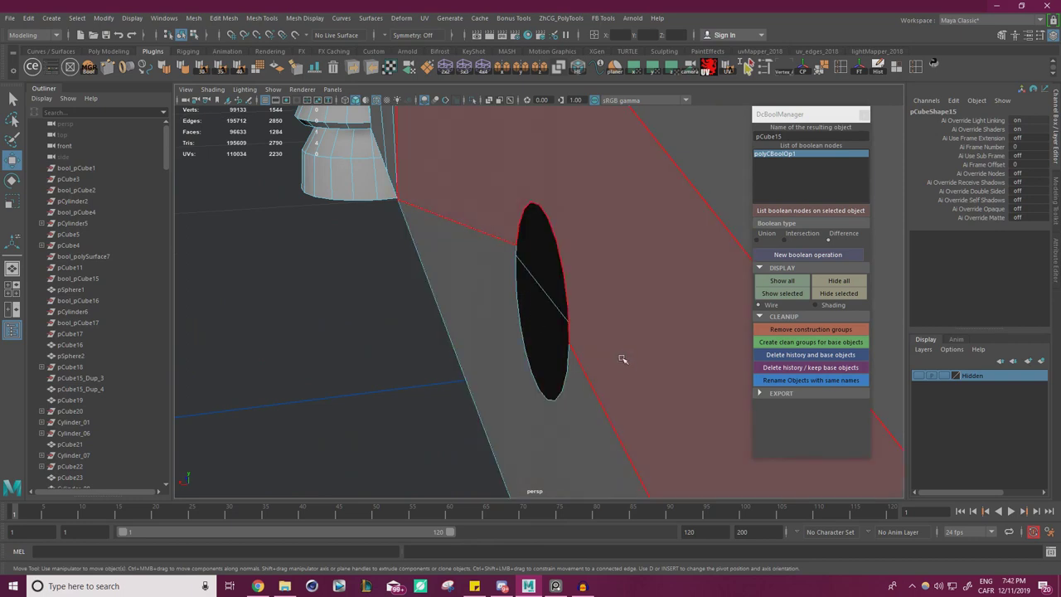
alt+drag(635, 339, 491, 252)
key(f)
scroll(603, 375, up, 3)
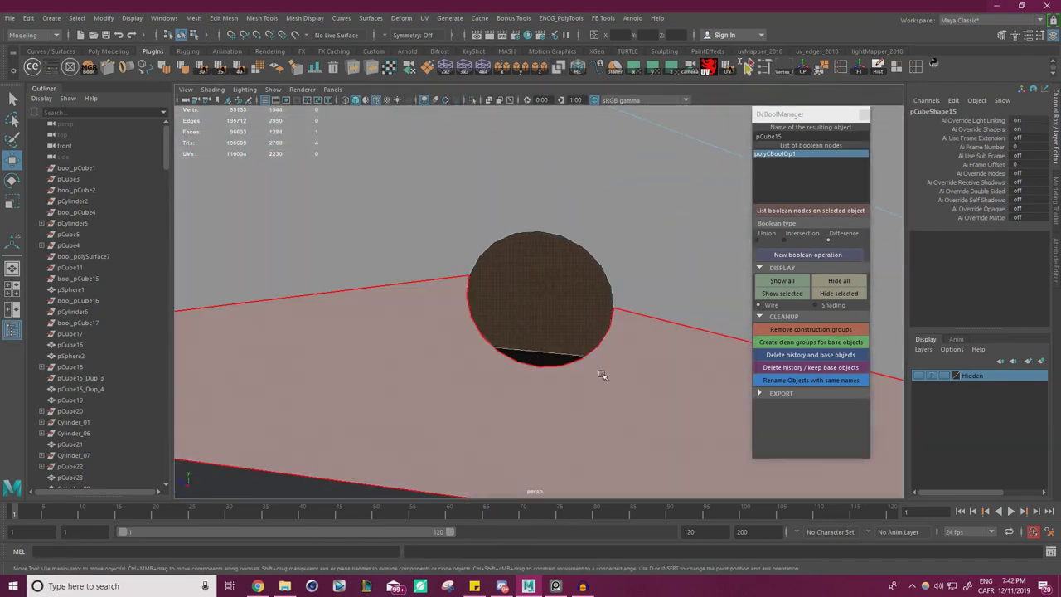
Extrude the border edges of the lower side rail's screw holes inward and close the recesses with Fill Hole
right_drag(448, 282, 439, 240)
scroll(456, 304, down, 5)
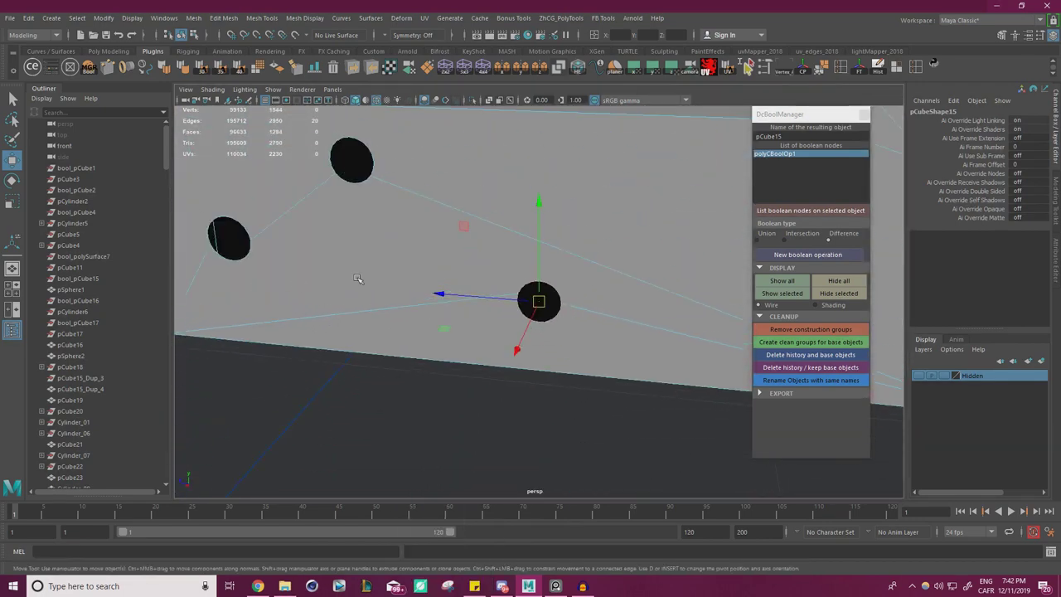
alt+drag(360, 274, 573, 301)
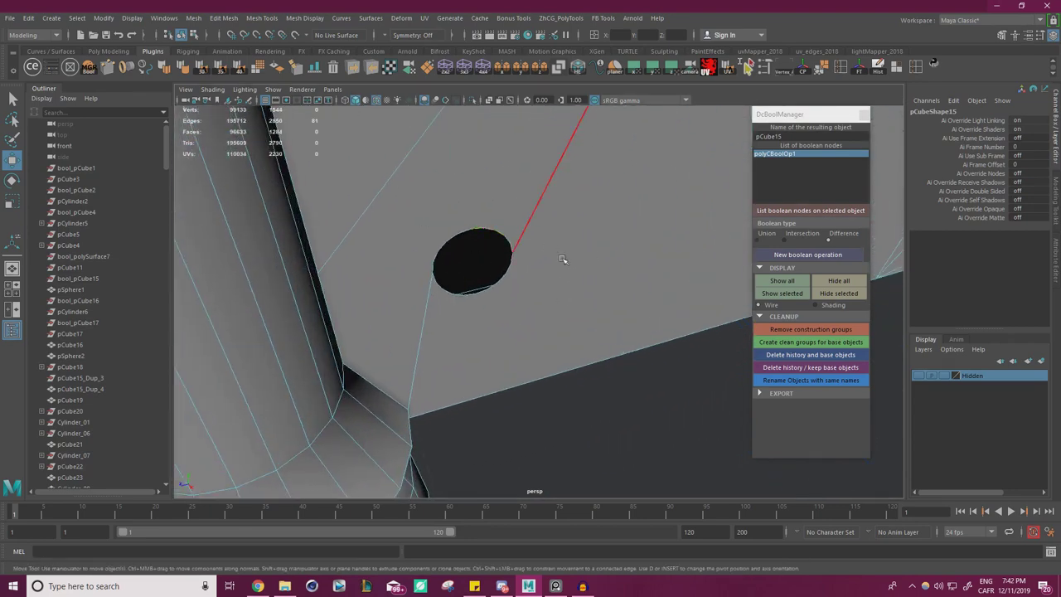
alt+drag(562, 259, 564, 284)
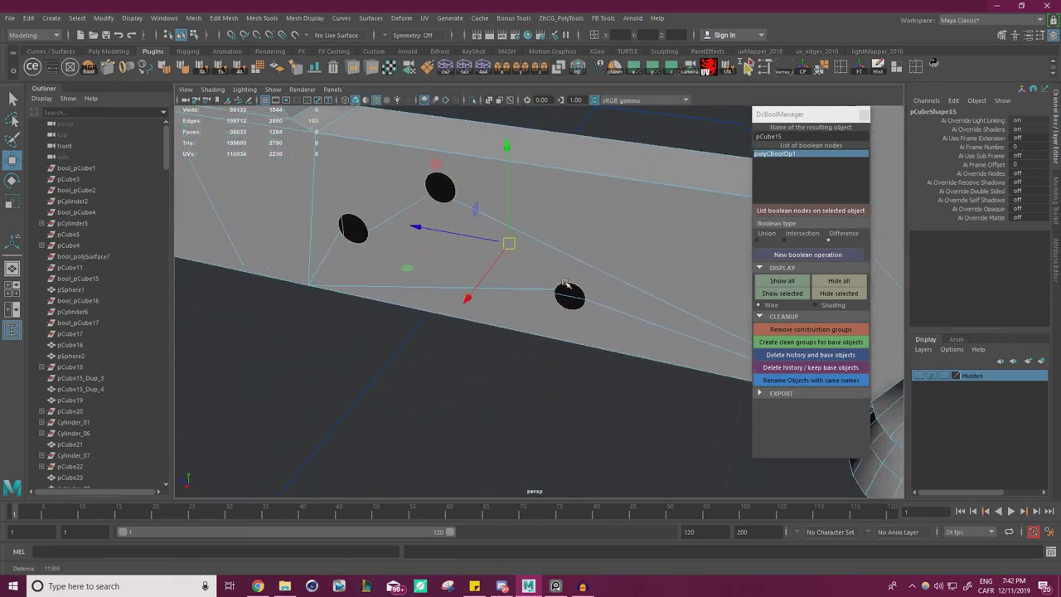
alt+right_drag(564, 284, 535, 340)
shift+drag(517, 328, 521, 325)
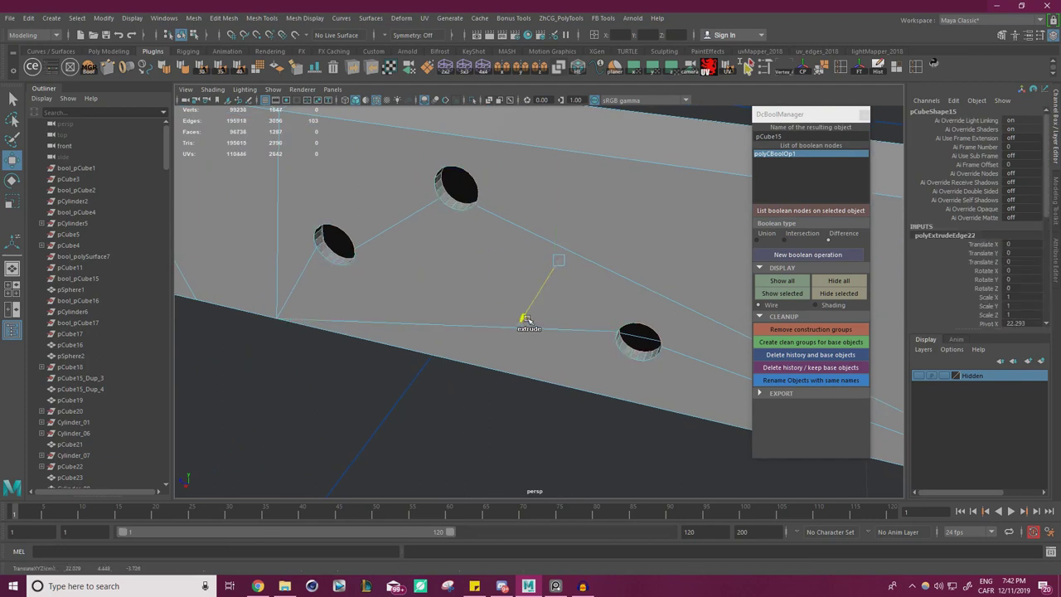
shift+right_click(303, 368)
click(279, 511)
Extrude the border edges of the hole in the corner block below the green cap inward and fill it
alt+drag(279, 512, 455, 263)
shift+right_drag(454, 264, 467, 346)
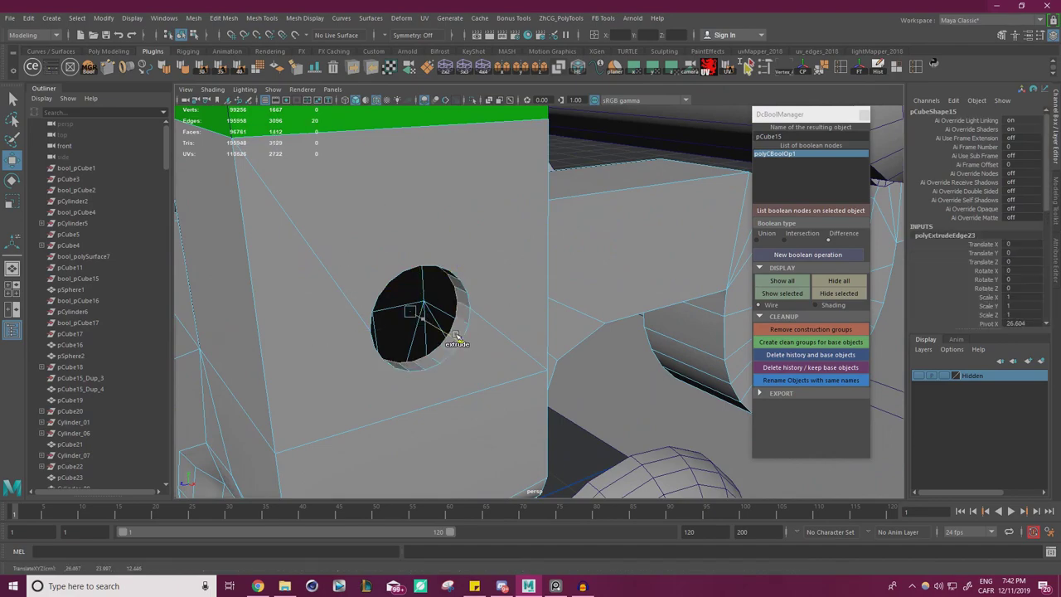
shift+right_drag(500, 296, 498, 356)
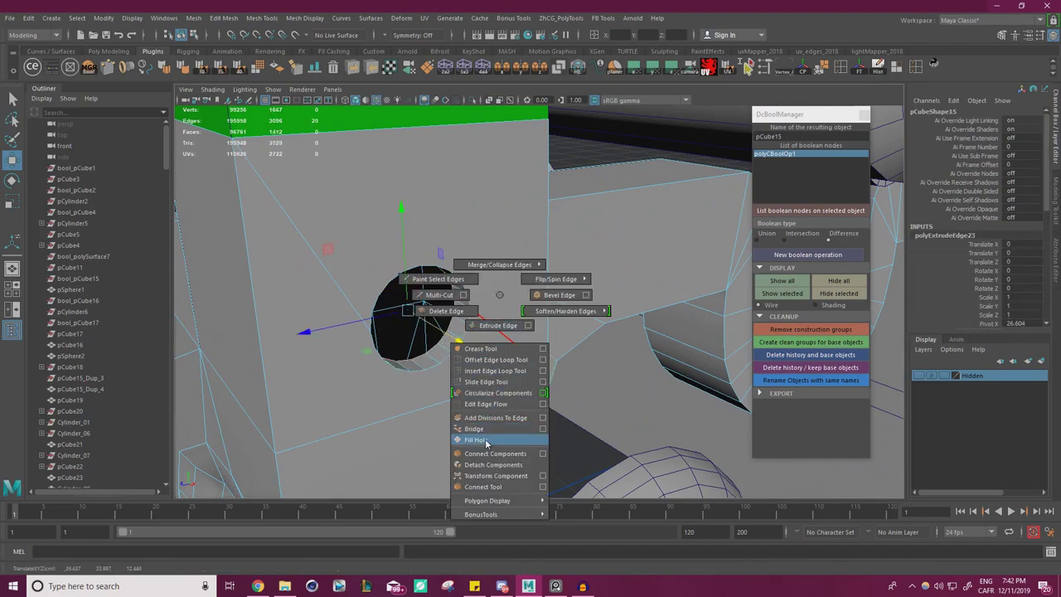
shift+right_drag(485, 441, 485, 442)
Extrude the border edges of the holes running down the flat face beside the corner column inward and fill them
alt+drag(486, 441, 466, 306)
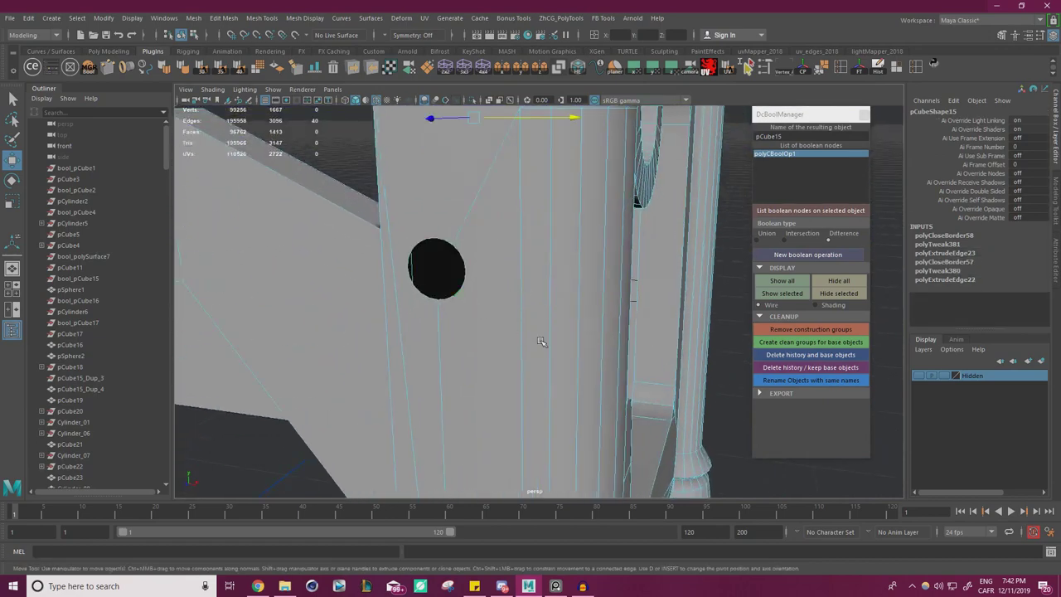
alt+drag(541, 342, 475, 272)
alt+drag(556, 311, 429, 362)
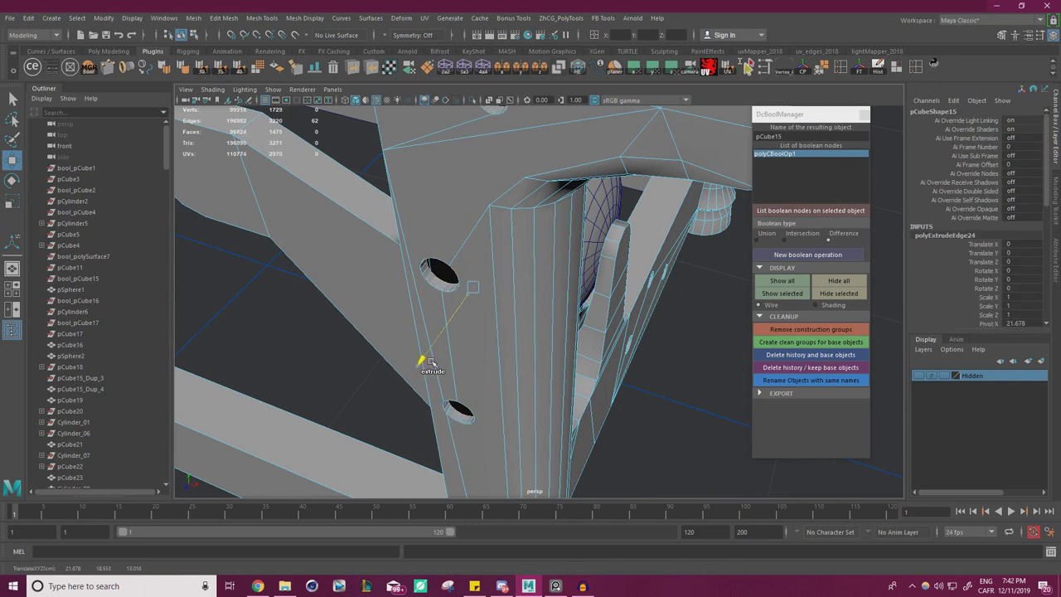
shift+right_click(497, 294)
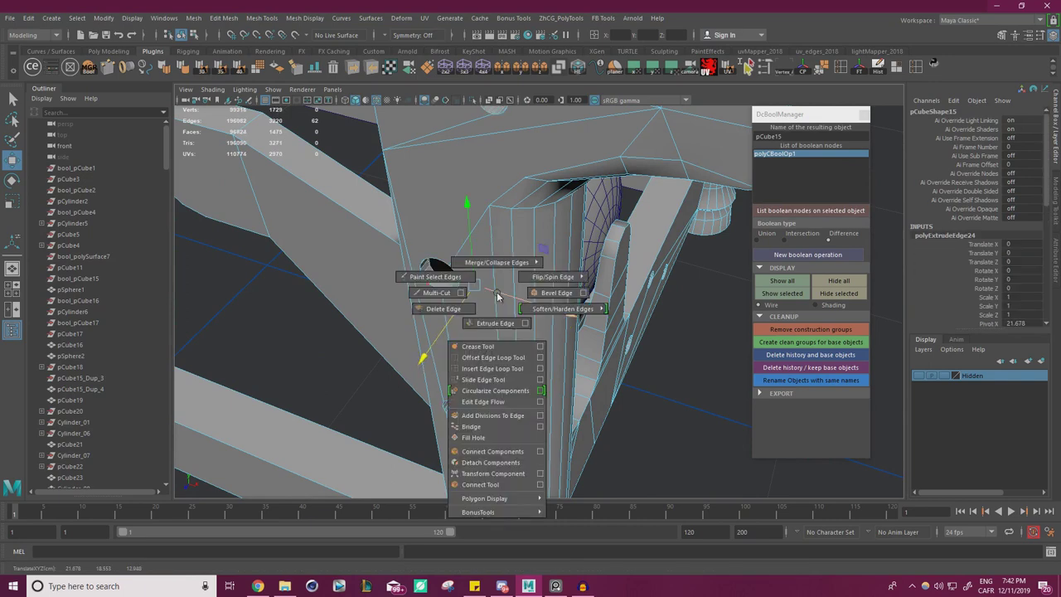
click(489, 437)
Select the border edges of the screw holes on the opposite lower side rail and extrude them inward
alt+drag(663, 405, 402, 351)
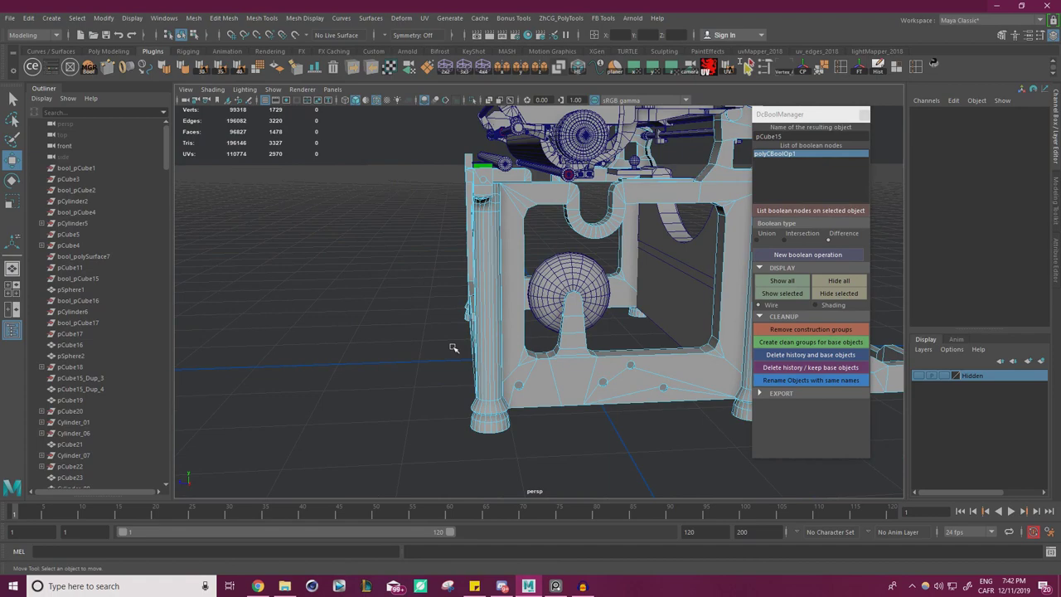
alt+drag(519, 293, 564, 342)
alt+right_drag(564, 343, 634, 312)
click(653, 270)
alt+drag(653, 269, 620, 314)
alt+drag(646, 189, 564, 302)
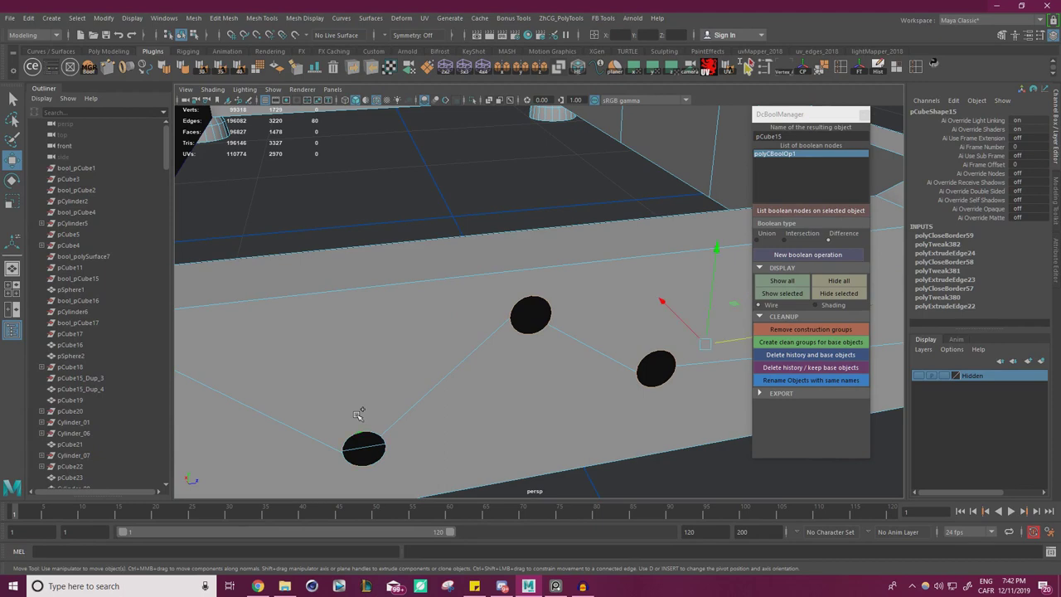
alt+drag(358, 415, 414, 349)
scroll(452, 307, up, 4)
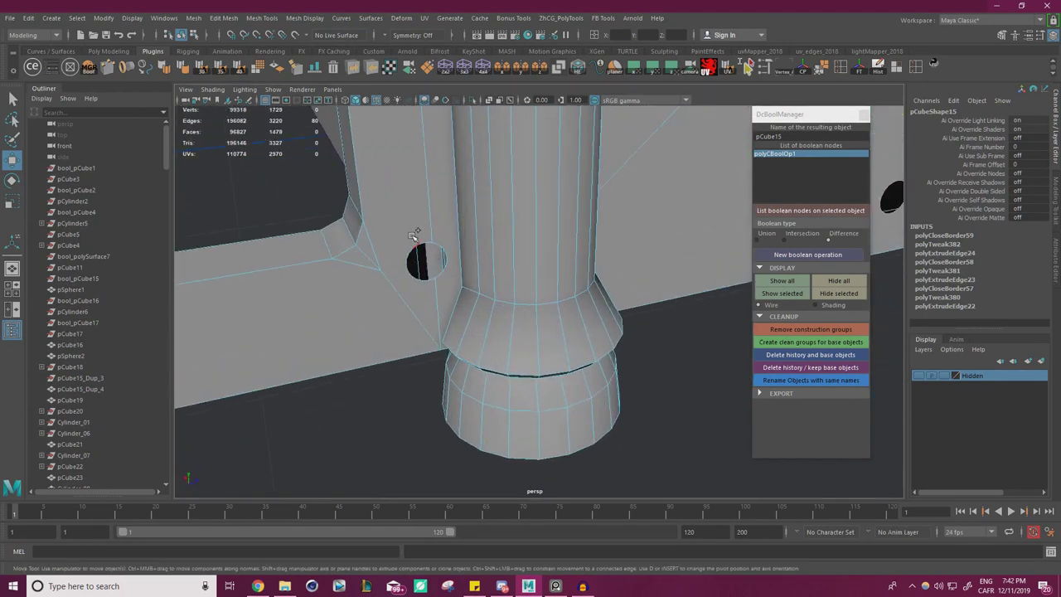
alt+drag(415, 235, 486, 248)
scroll(547, 294, up, 4)
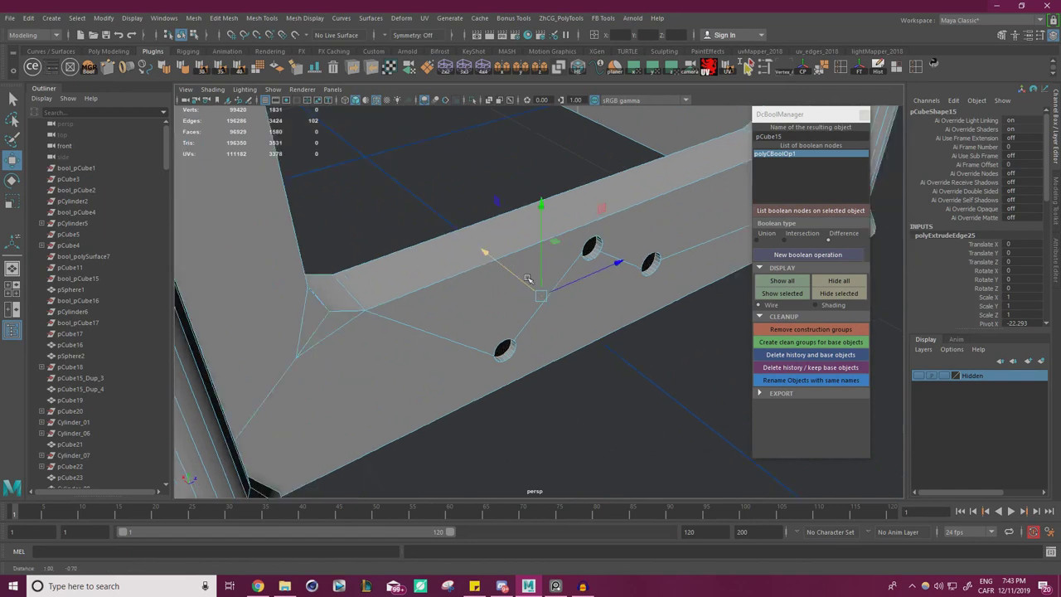
Close the extruded screw holes on the opposite side rail with Fill Hole and clear the selection
scroll(500, 273, up, 3)
scroll(486, 282, down, 3)
shift+right_drag(598, 349, 577, 493)
click(615, 356)
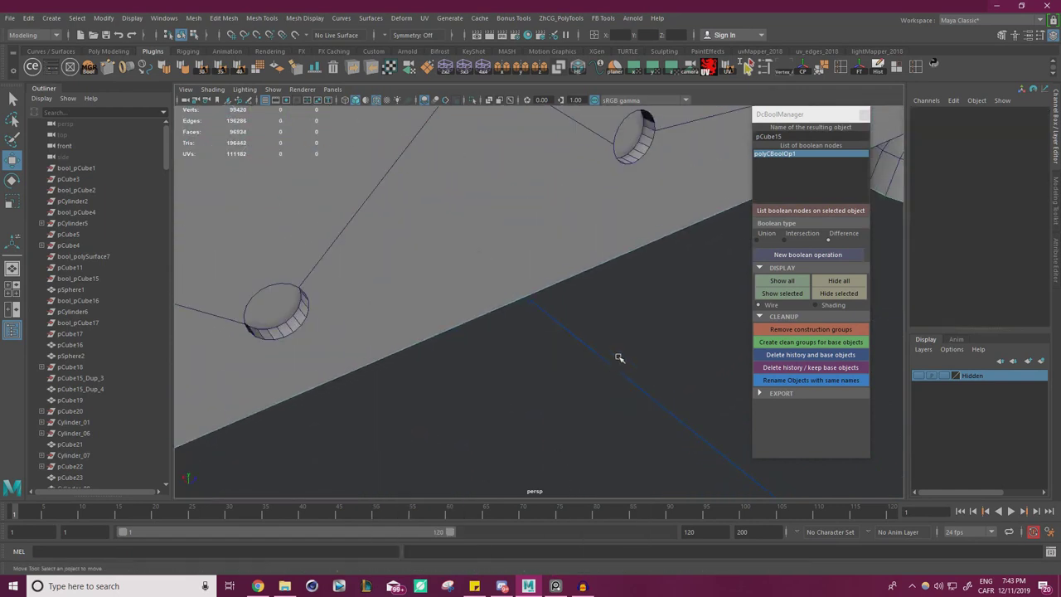
Close the DcBoolManager window and select the red slotted screw head on the green corner cap
key(a)
alt+drag(424, 329, 838, 197)
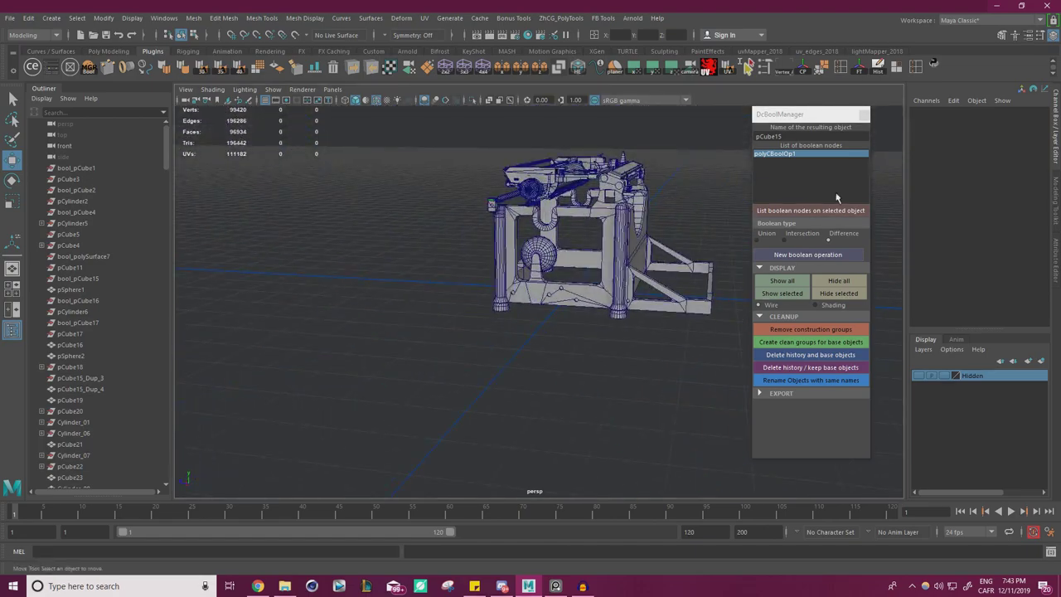
click(864, 115)
alt+drag(572, 274, 641, 335)
scroll(641, 336, up, 10)
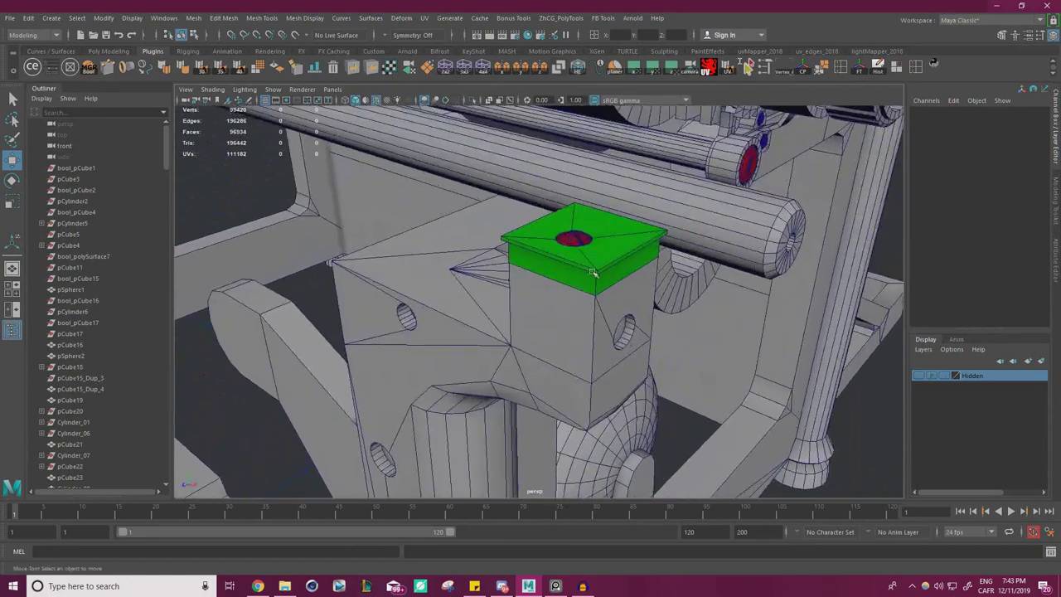
click(601, 250)
key(f)
scroll(694, 263, down, 5)
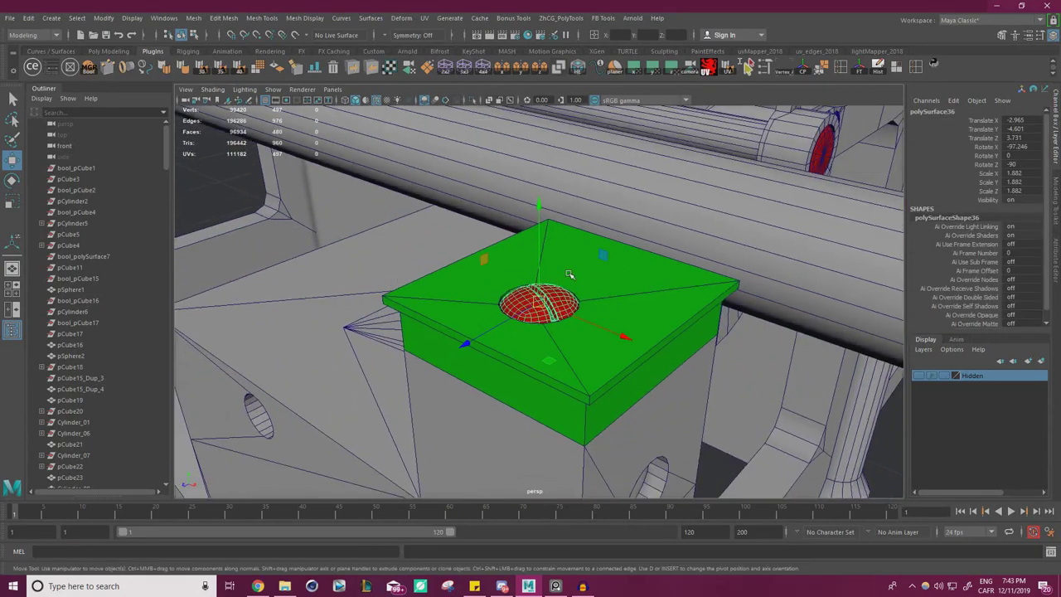
Duplicate the screw head, turn it to Rotate Z 0 and place it in the side hole of the corner block below the green cap
alt+drag(694, 263, 530, 249)
scroll(508, 234, up, 2)
middle_drag(604, 209, 670, 279)
alt+drag(669, 280, 646, 183)
key(e)
key(w)
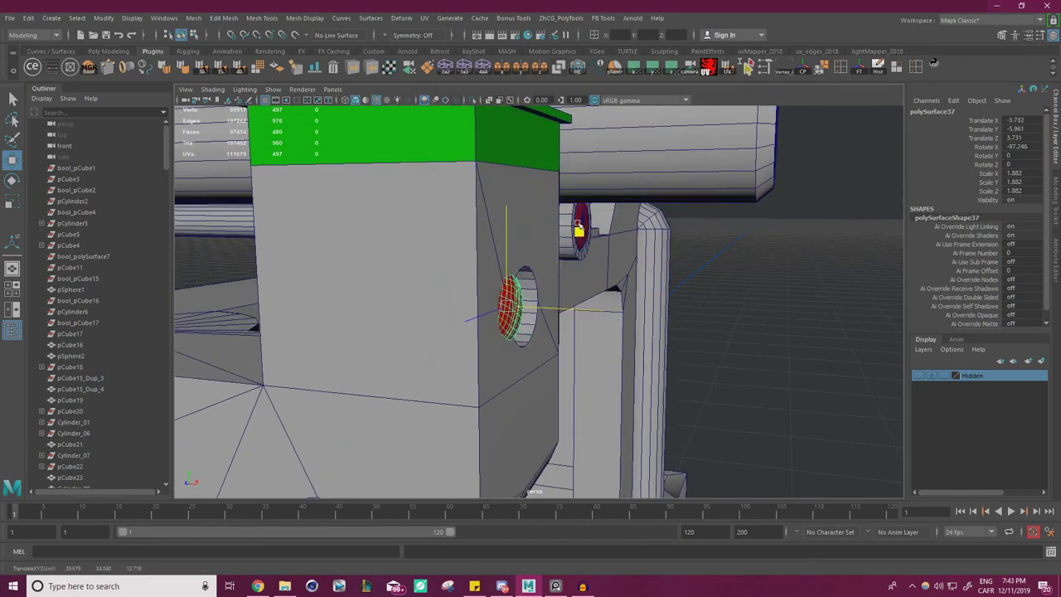
alt+drag(578, 228, 461, 237)
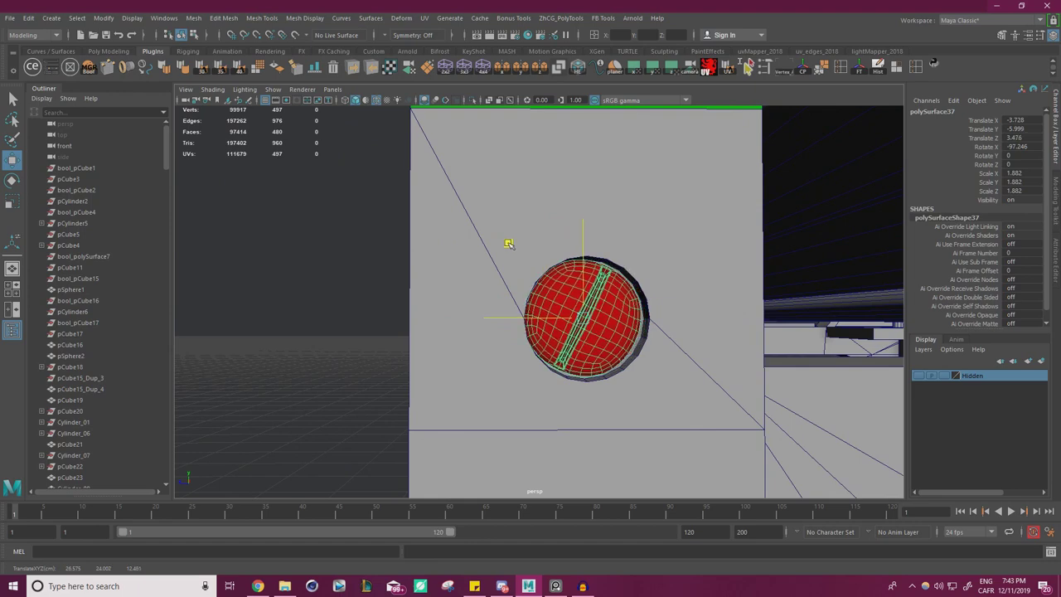
Centre the copied screw in the corner block hole and turn its slot to Rotate X -183.291
alt+drag(525, 247, 469, 233)
key(r)
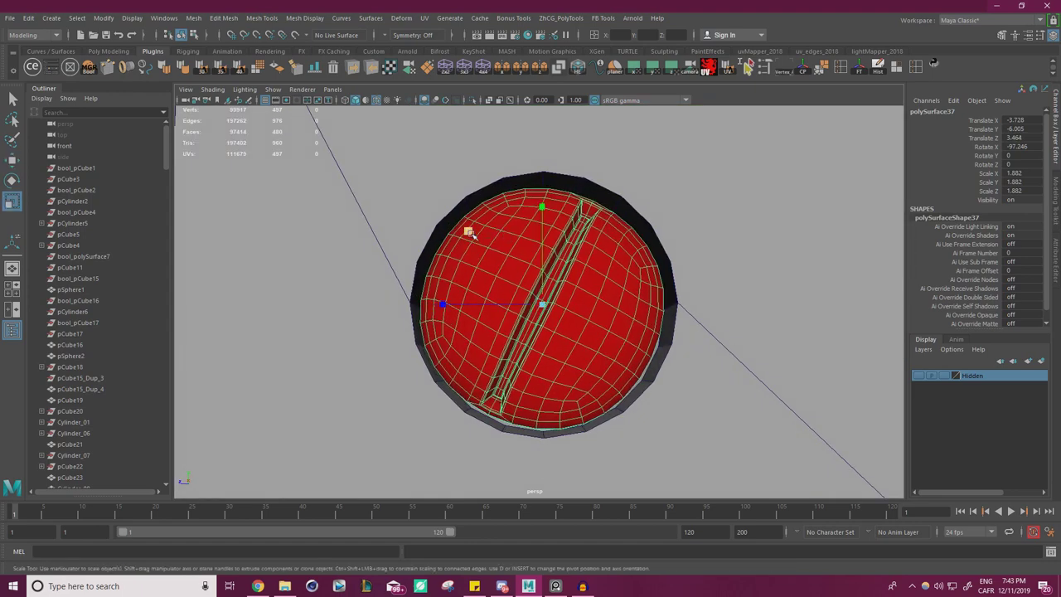
key(e)
drag(485, 218, 630, 369)
key(w)
Duplicate the corner block screw and move the copy beside the round hole in the adjoining flat face of the frame
scroll(531, 348, down, 5)
alt+drag(426, 322, 526, 288)
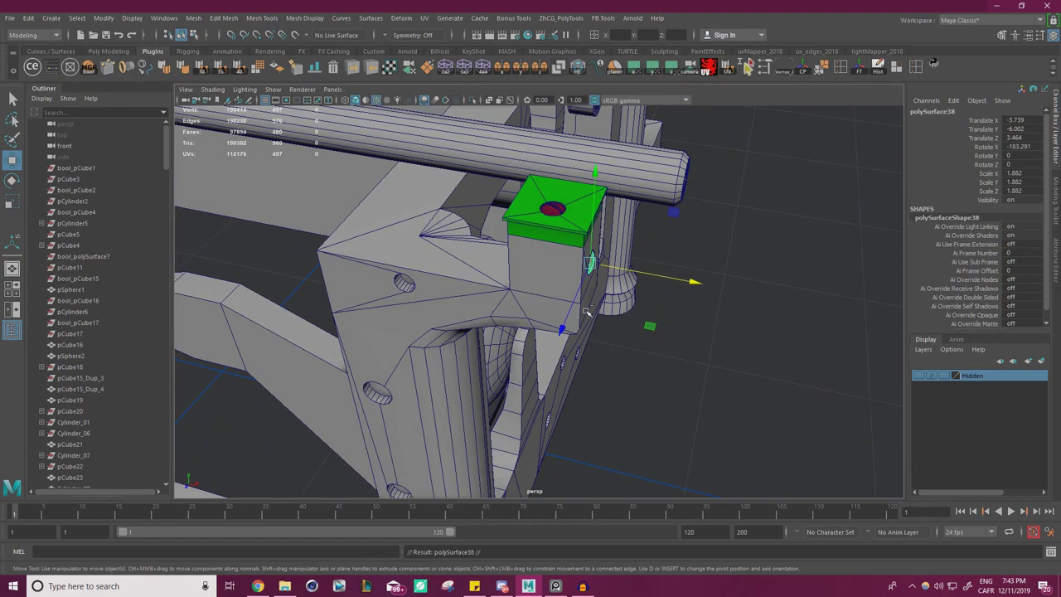
middle_drag(650, 329, 450, 345)
alt+drag(465, 332, 615, 262)
scroll(642, 287, up, 3)
drag(564, 174, 500, 308)
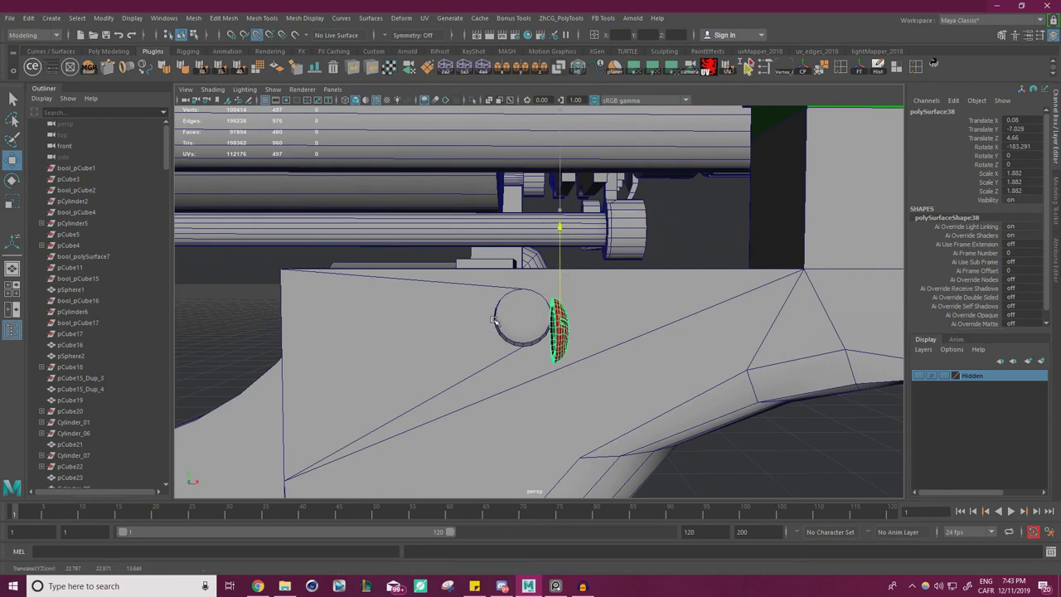
Turn the copied screw to Rotate Y 90 and align it to the frame hole at Translate X 0.397 and Y -6.948
key(f)
alt+drag(639, 332, 585, 388)
drag(688, 364, 595, 270)
key(e)
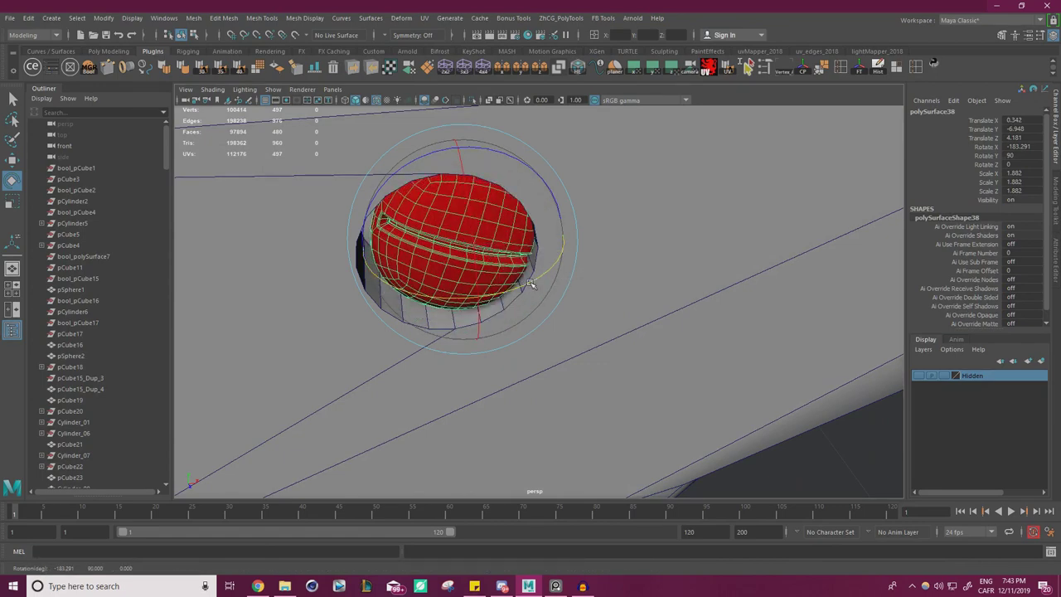
key(w)
alt+drag(531, 284, 567, 270)
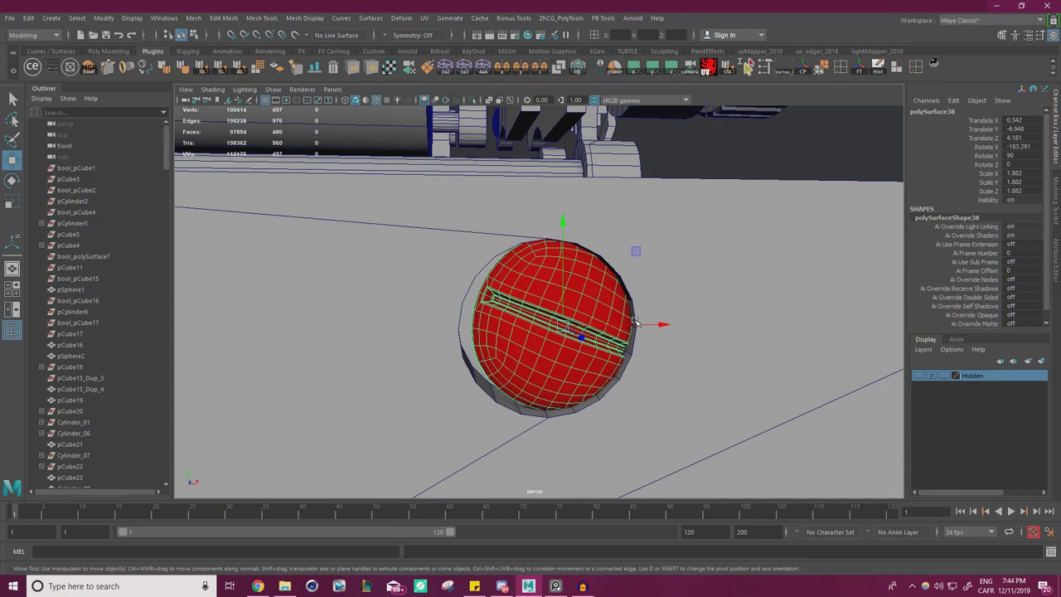
mouse_move(675, 331)
mouse_down()
mouse_move(722, 324)
mouse_move(655, 328)
mouse_up()
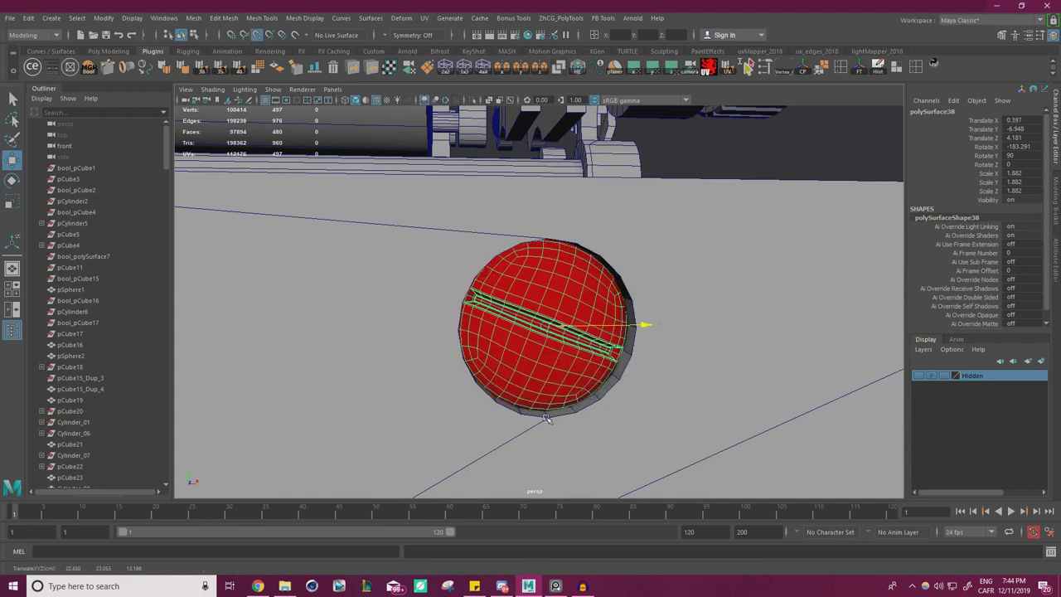
Seat the screw in the frame hole at Translate Z 4.218 and turn its slot to Rotate X -137.485
key(r)
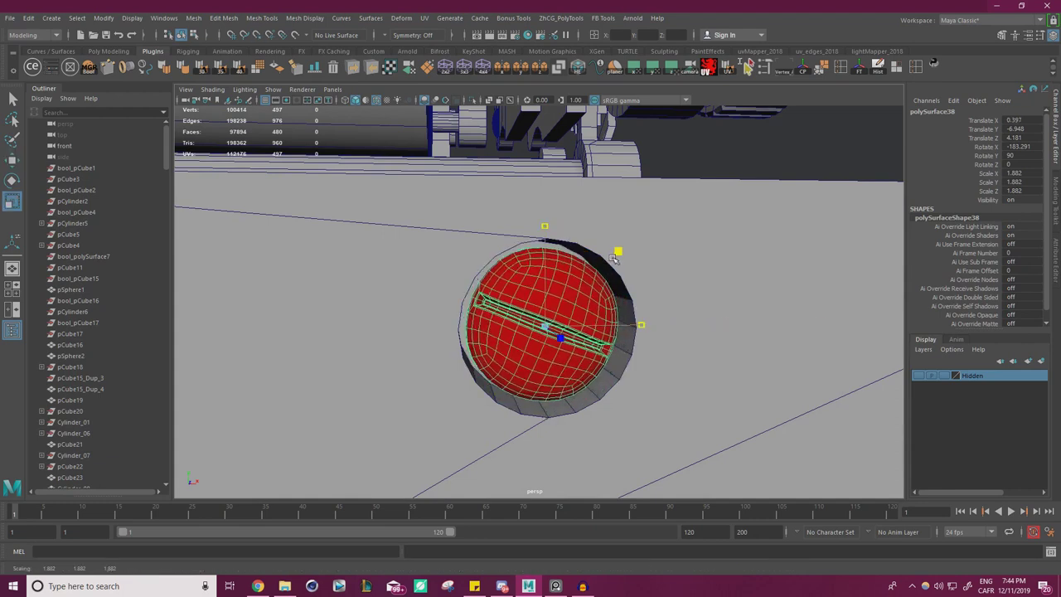
key(w)
alt+drag(620, 258, 561, 321)
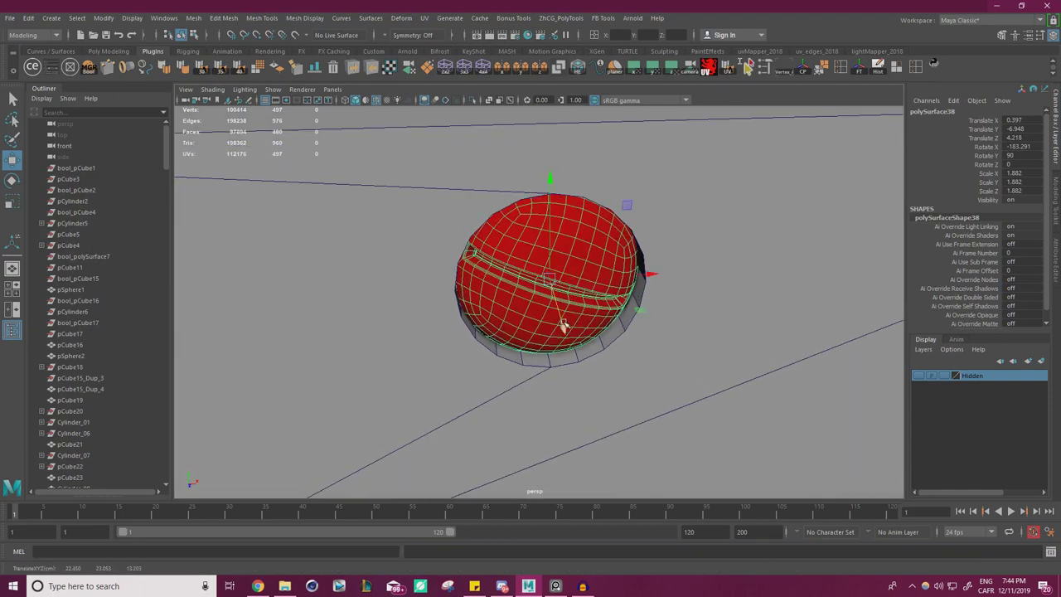
key(e)
drag(492, 220, 486, 207)
key(w)
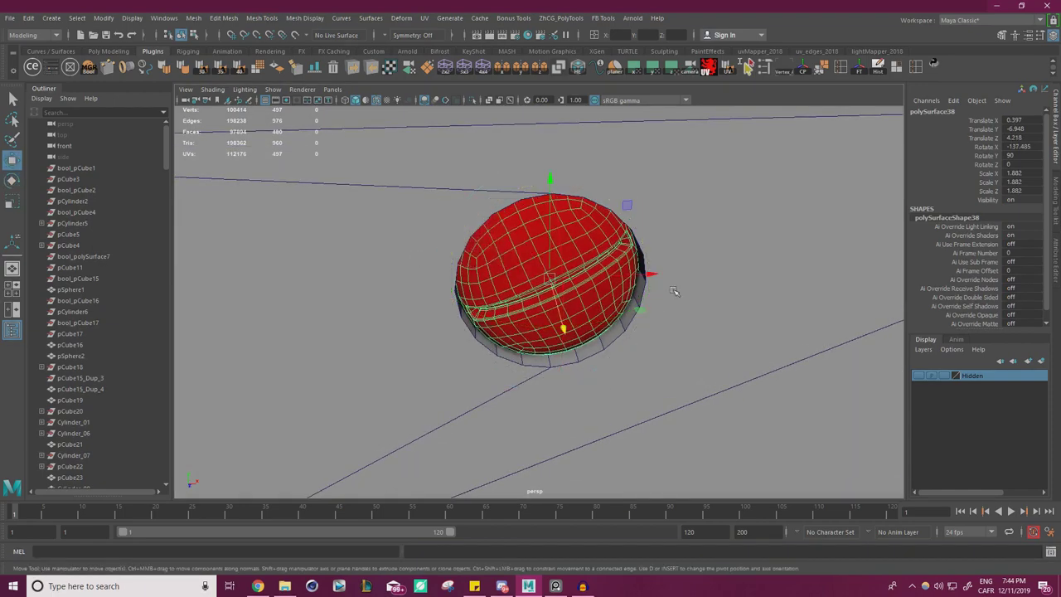
Duplicate the screw down to the larger upper hole beside the corner column and centre it at Translate X 1.771 and Y -11.136
alt+right_drag(423, 253, 495, 321)
alt+drag(495, 322, 462, 256)
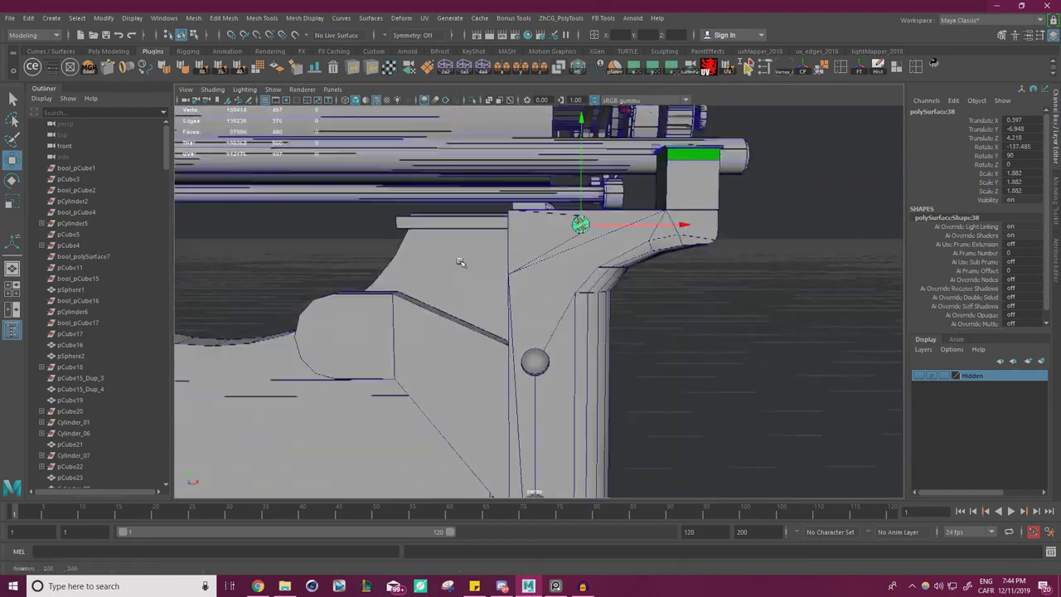
middle_drag(679, 179, 653, 156)
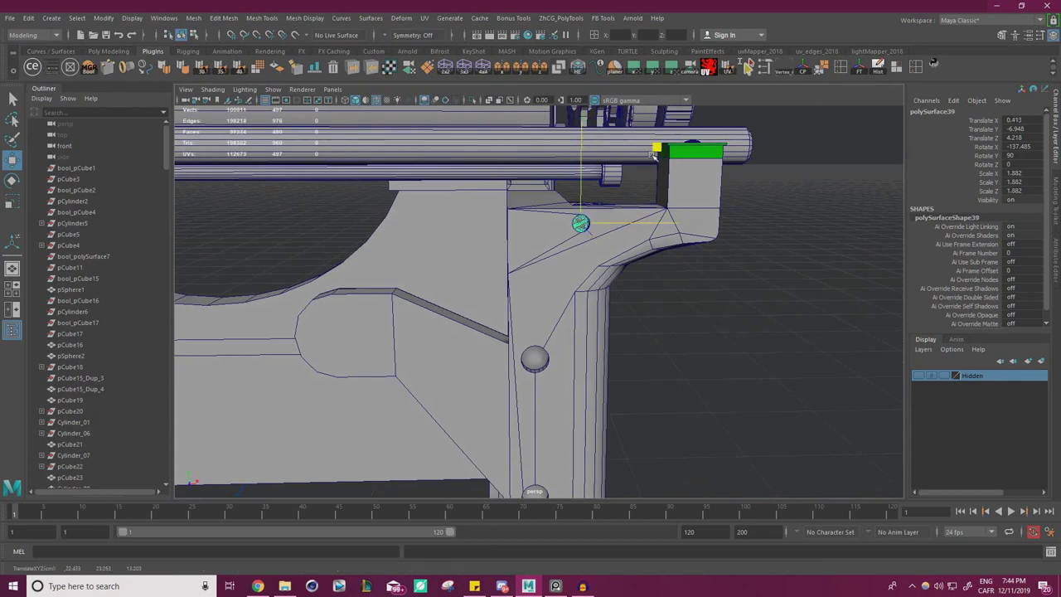
key(f)
scroll(556, 249, down, 5)
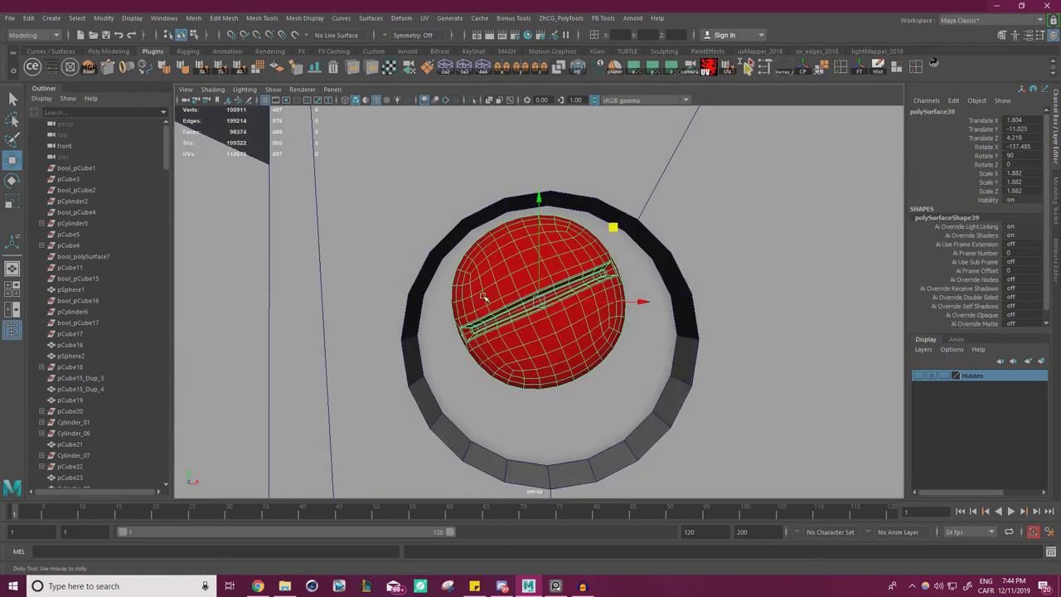
middle_drag(555, 249, 446, 323)
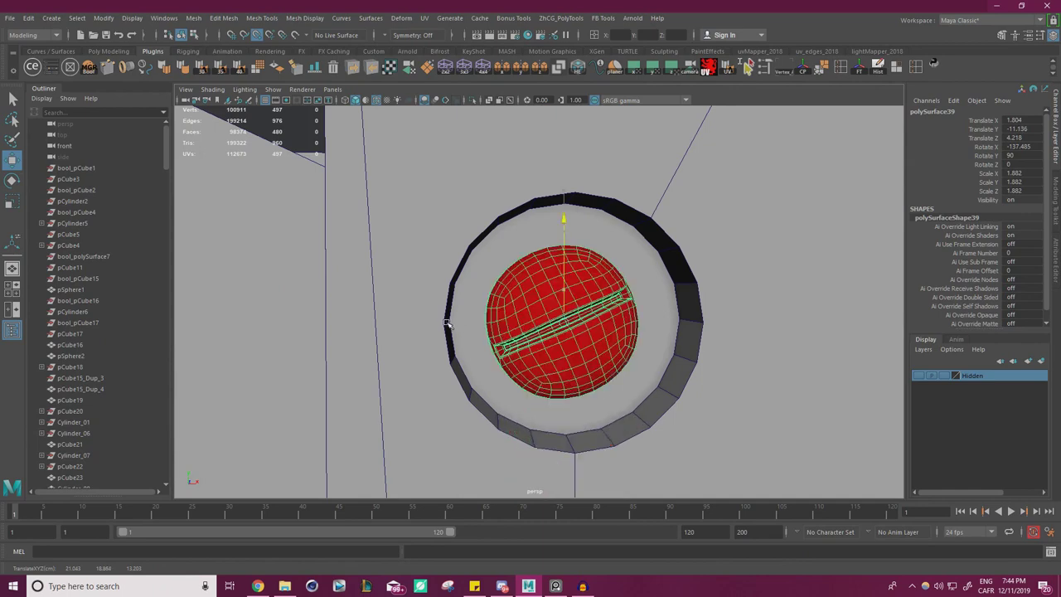
middle_drag(630, 330, 569, 196)
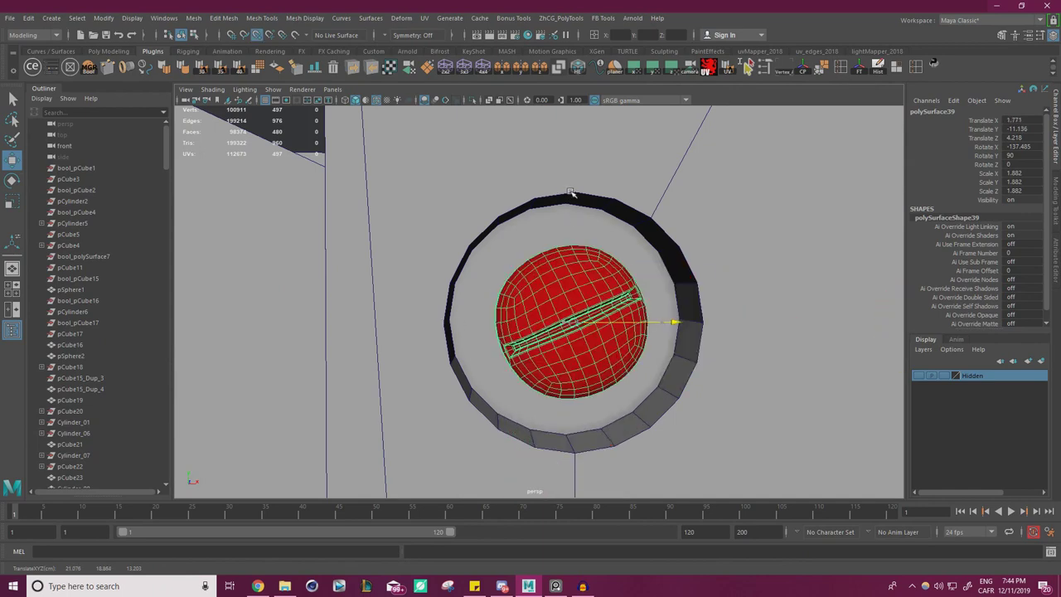
alt+drag(569, 195, 572, 320)
Scale the screw uniformly to 3.028 to fill the larger hole and turn its slot to Rotate X -245.146
key(r)
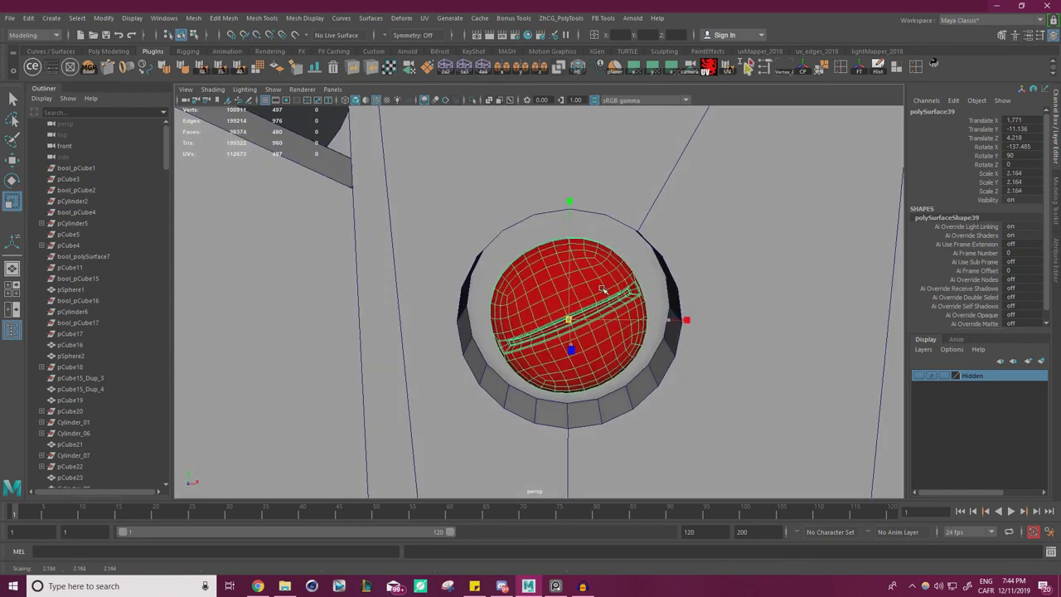
middle_drag(603, 289, 656, 250)
key(e)
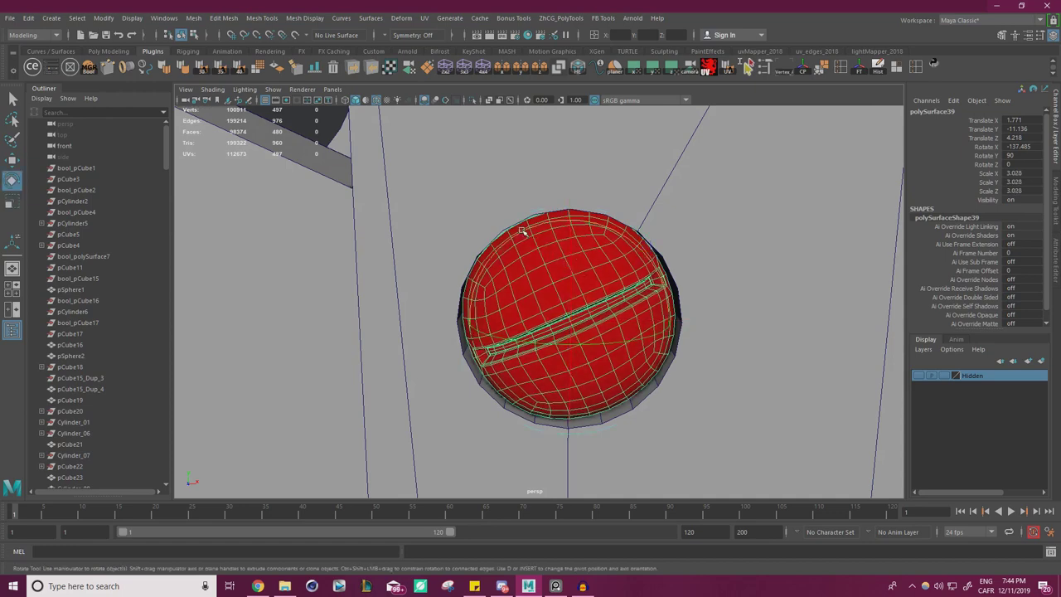
middle_drag(523, 232, 719, 234)
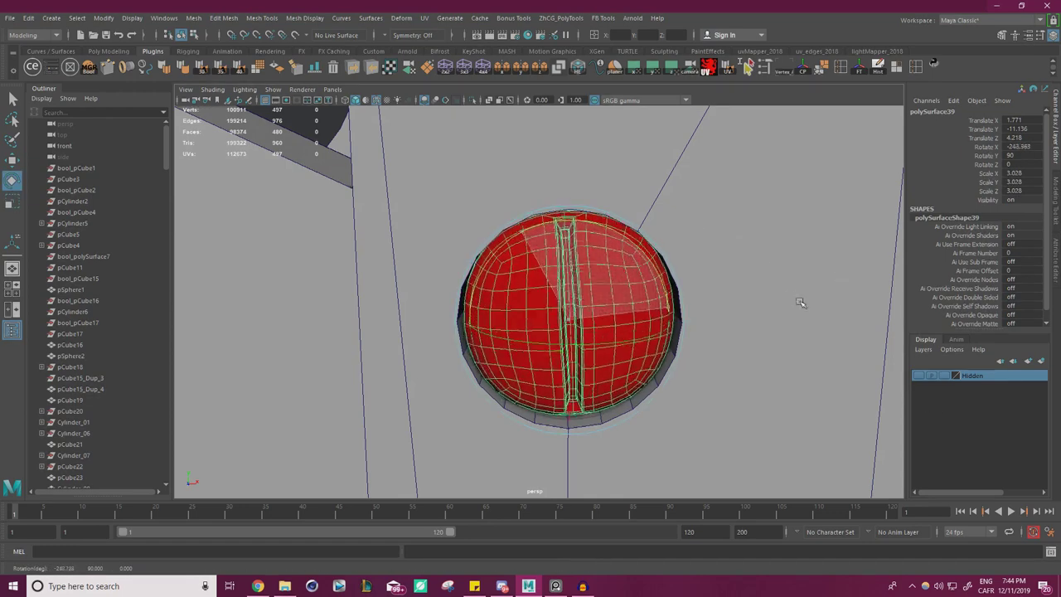
key(w)
Duplicate the enlarged screw into the hole below at Translate Y -15.777 and turn its slot to Rotate X -309.762
alt+drag(706, 257, 539, 360)
key(f)
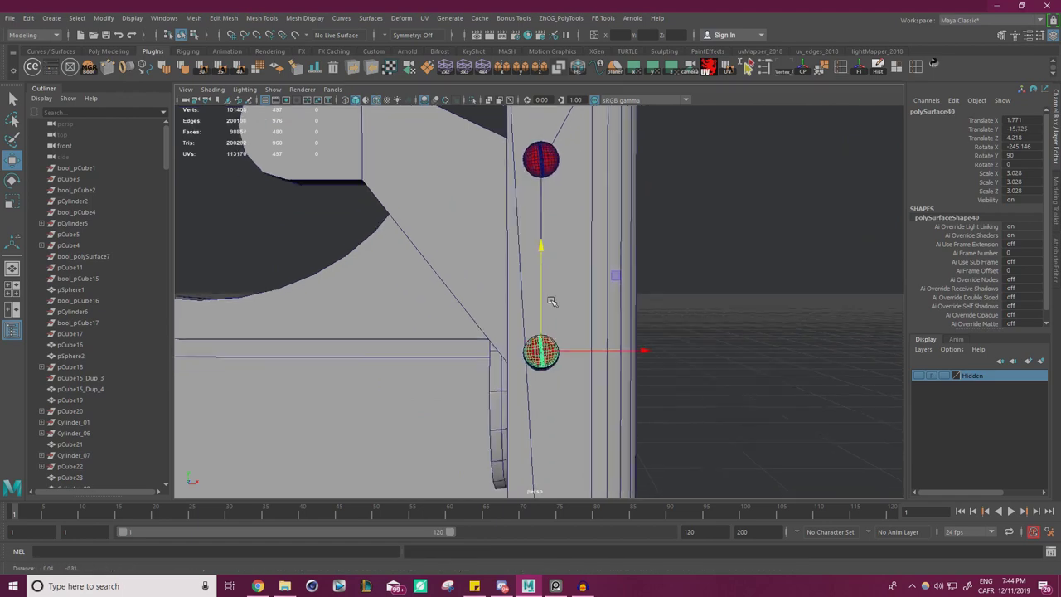
drag(563, 294, 640, 344)
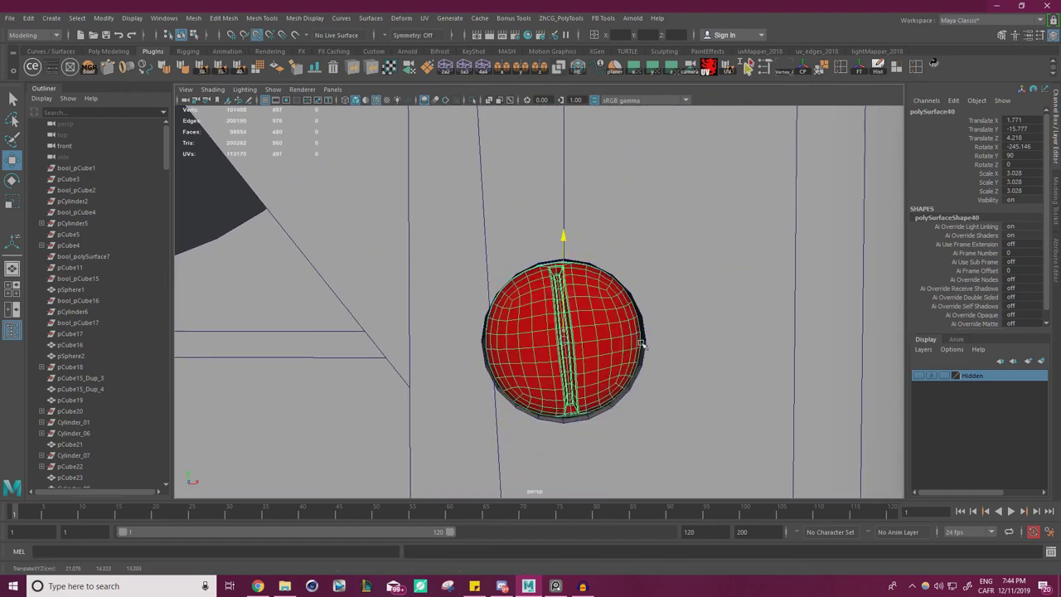
key(e)
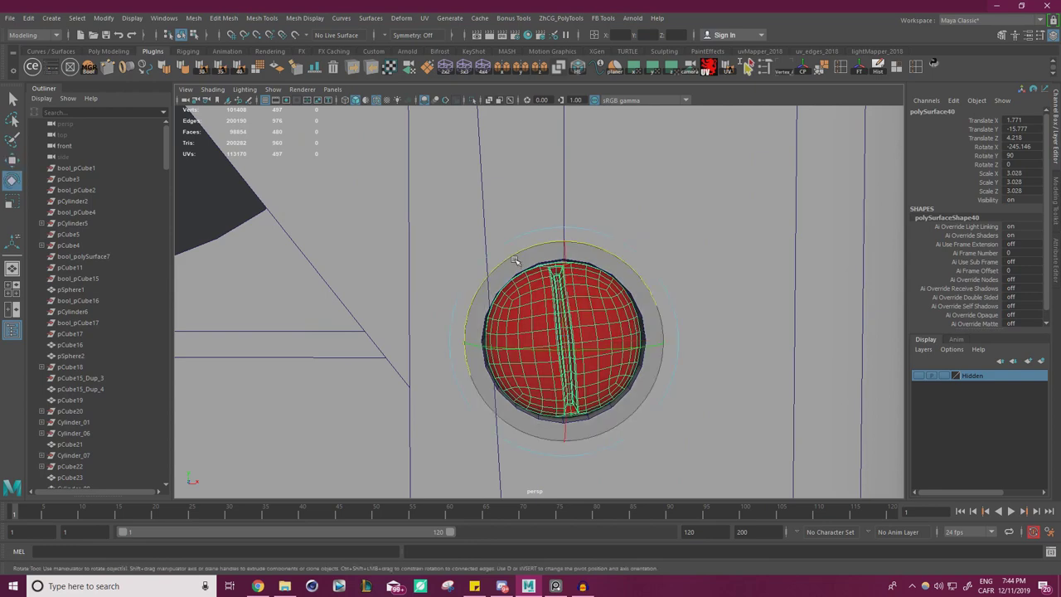
key(w)
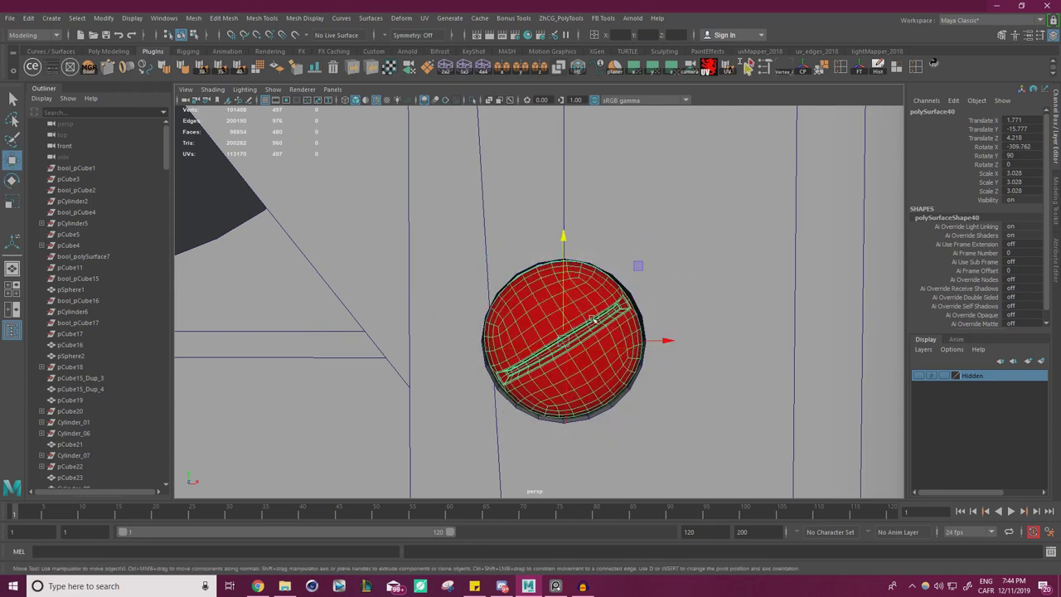
Duplicate the side screw of the corner block and move the copy down beside the lower side rail hole near the column foot
click(636, 252)
scroll(486, 295, down, 10)
alt+drag(485, 294, 611, 222)
click(566, 170)
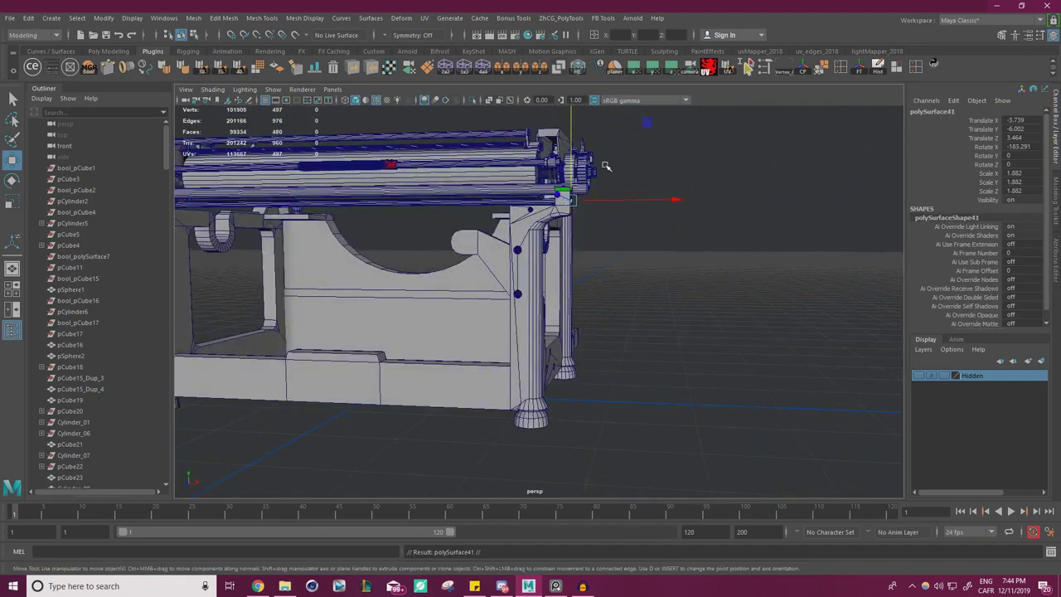
alt+drag(648, 123, 588, 168)
alt+right_drag(588, 168, 695, 252)
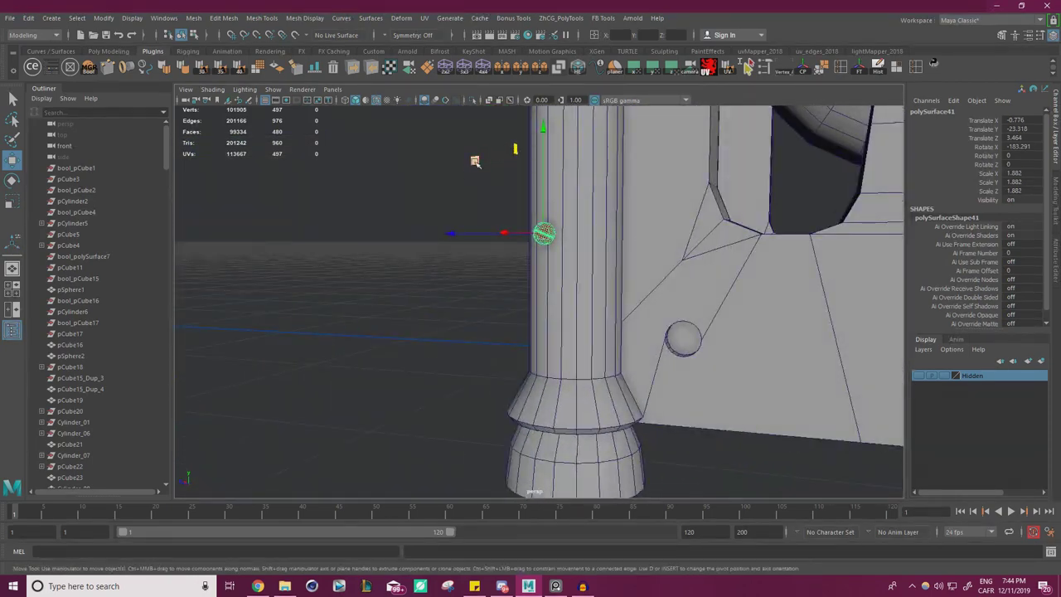
alt+drag(475, 161, 444, 151)
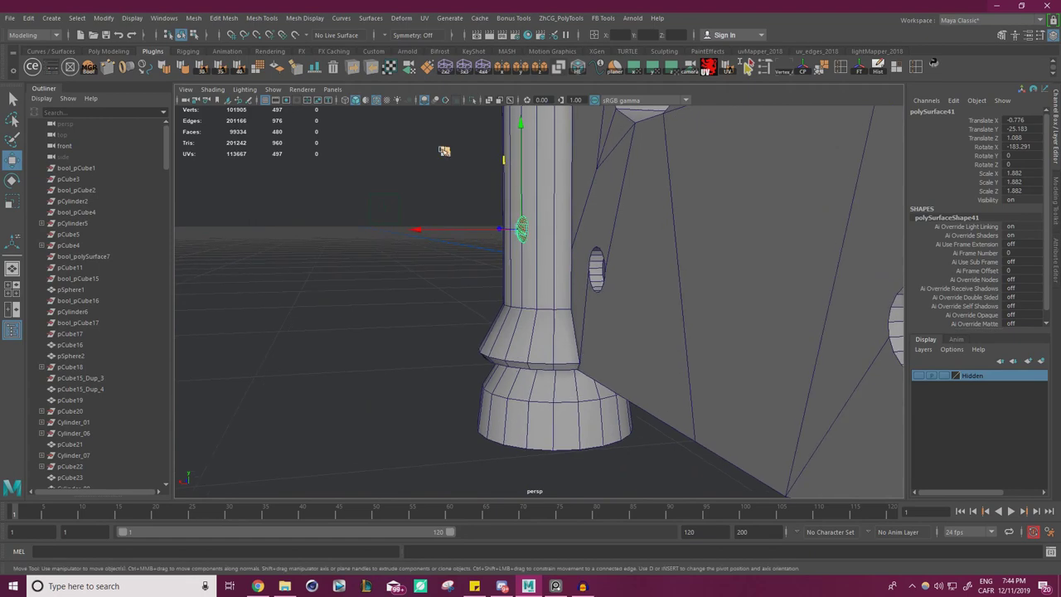
middle_drag(444, 151, 511, 195)
alt+right_drag(511, 194, 563, 224)
alt+middle_drag(563, 224, 464, 224)
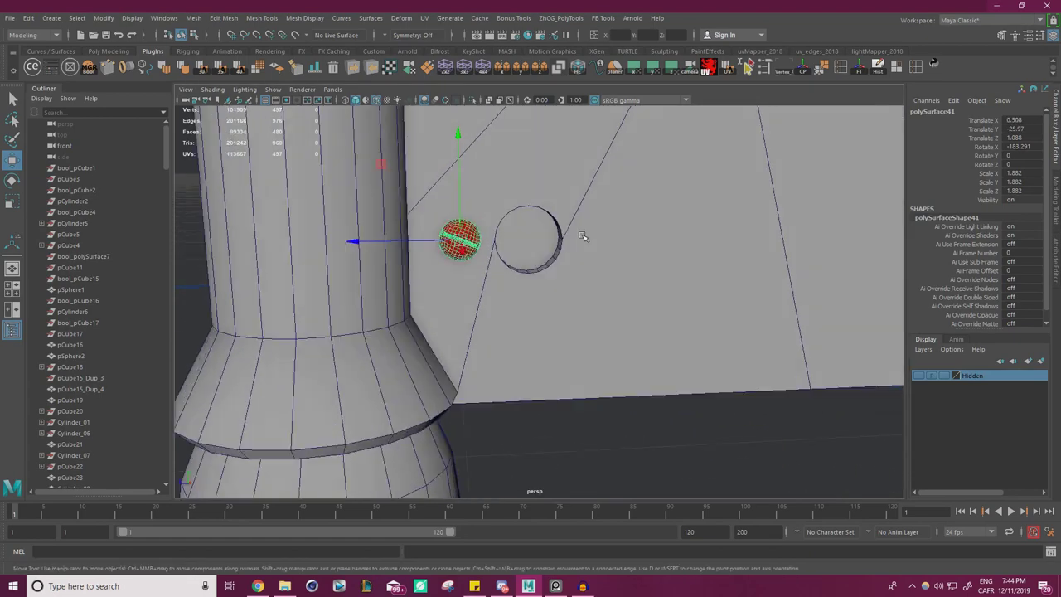
Align the copied screw with the centre of the side rail hole at Translate Y -25.982 and Z 0.168
alt+right_drag(464, 224, 684, 315)
alt+drag(684, 315, 657, 308)
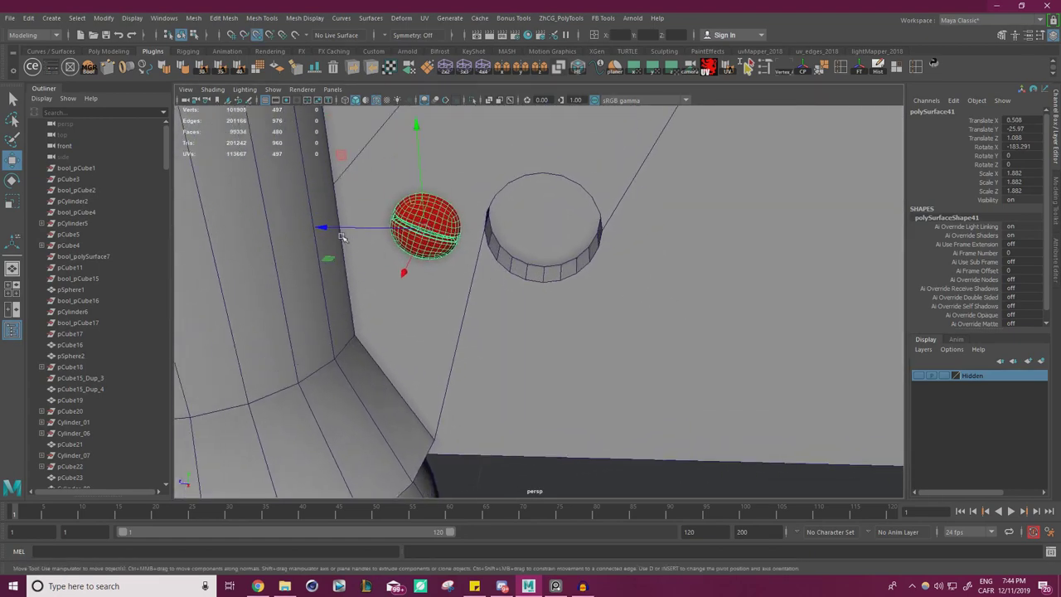
drag(342, 237, 505, 319)
key(f)
drag(540, 257, 421, 276)
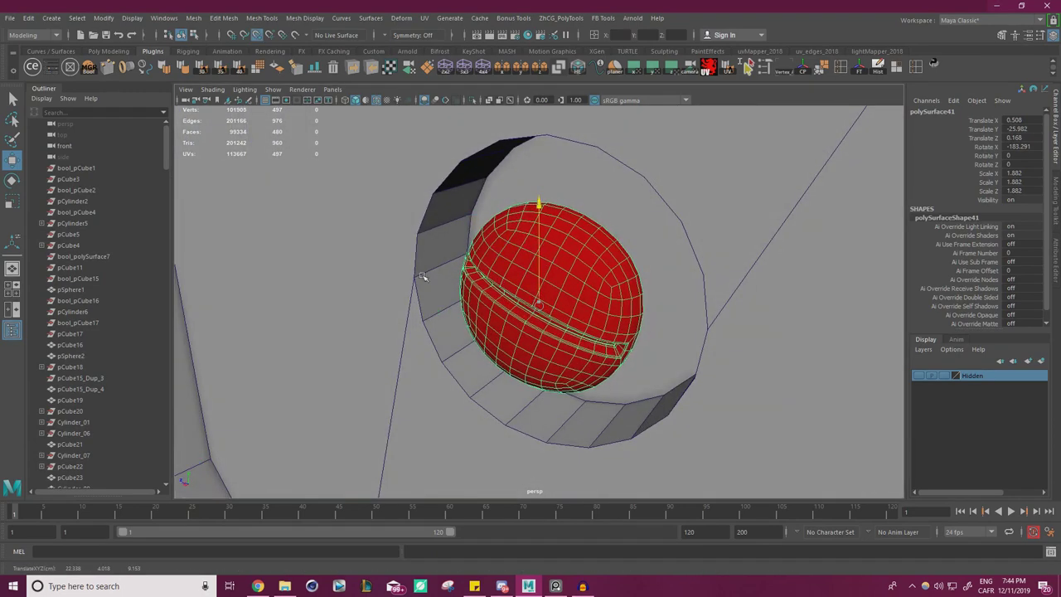
Scale the side rail screw to 3.158, seat it at Translate X 0.602 and turn its slot to Rotate X -50.954
key(r)
drag(534, 300, 663, 282)
key(w)
drag(523, 323, 554, 297)
key(r)
key(f)
key(e)
drag(510, 385, 544, 405)
key(w)
Duplicate the side rail screw beside the column foot and move the copy along the rail to the next hole, about Translate Z -8.08
scroll(581, 315, down, 10)
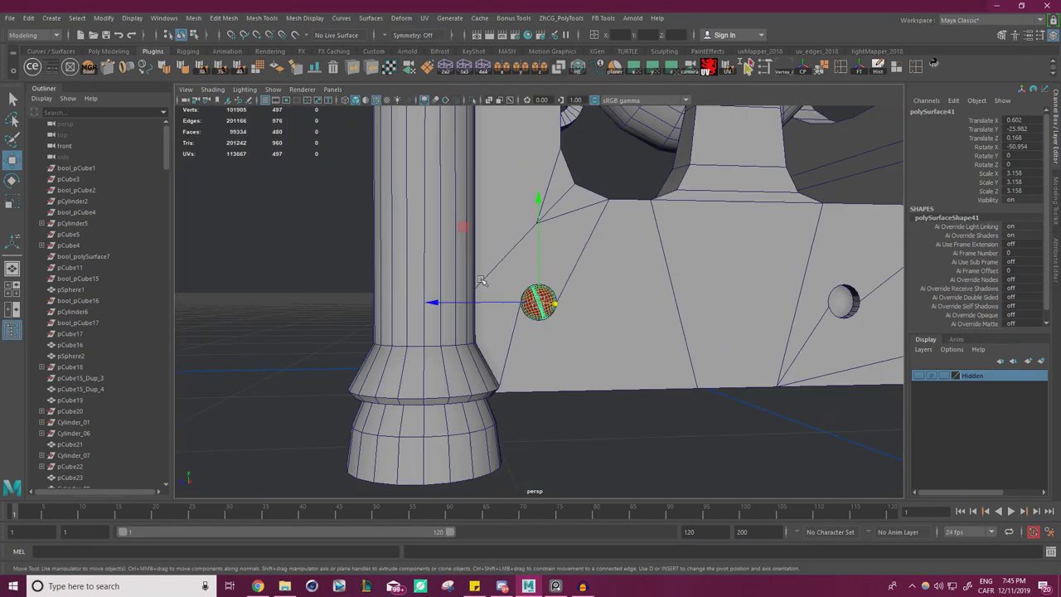
alt+drag(657, 293, 369, 207)
key(ctrl+d)
middle_drag(369, 208, 711, 210)
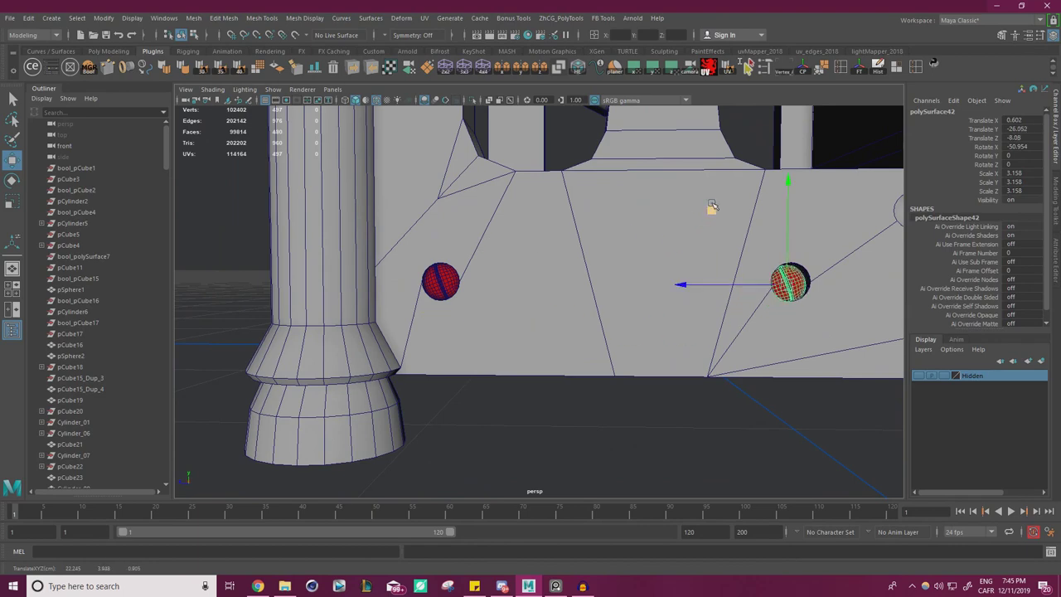
key(f)
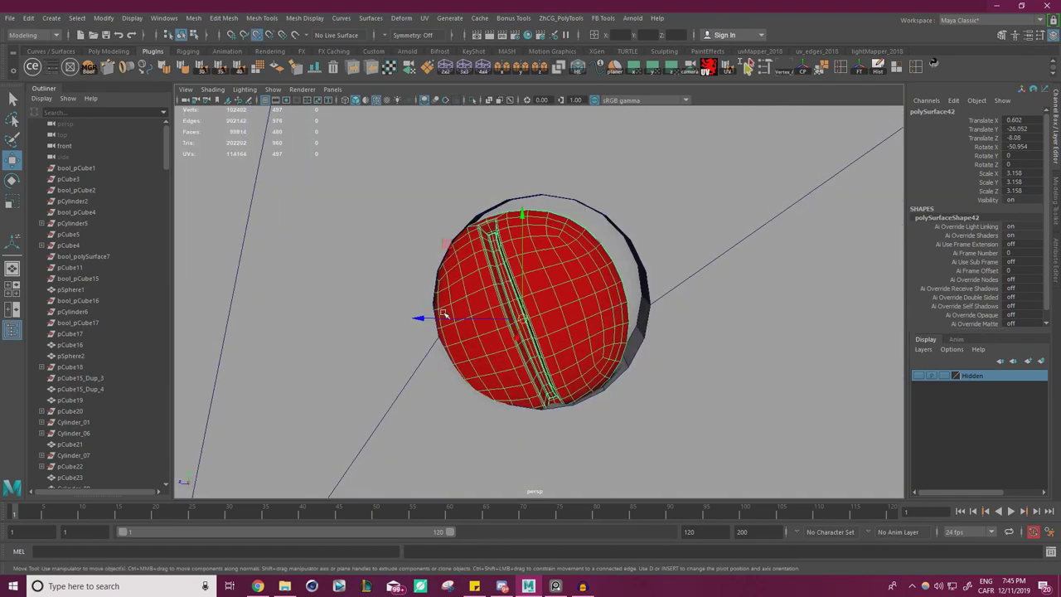
Centre the copy at Translate Y -25.982 and Z -8.161, scale it to 3.037, seat it at Translate X 0.561 and rotate it to X -188.307
drag(444, 315, 546, 193)
drag(535, 259, 439, 305)
key(r)
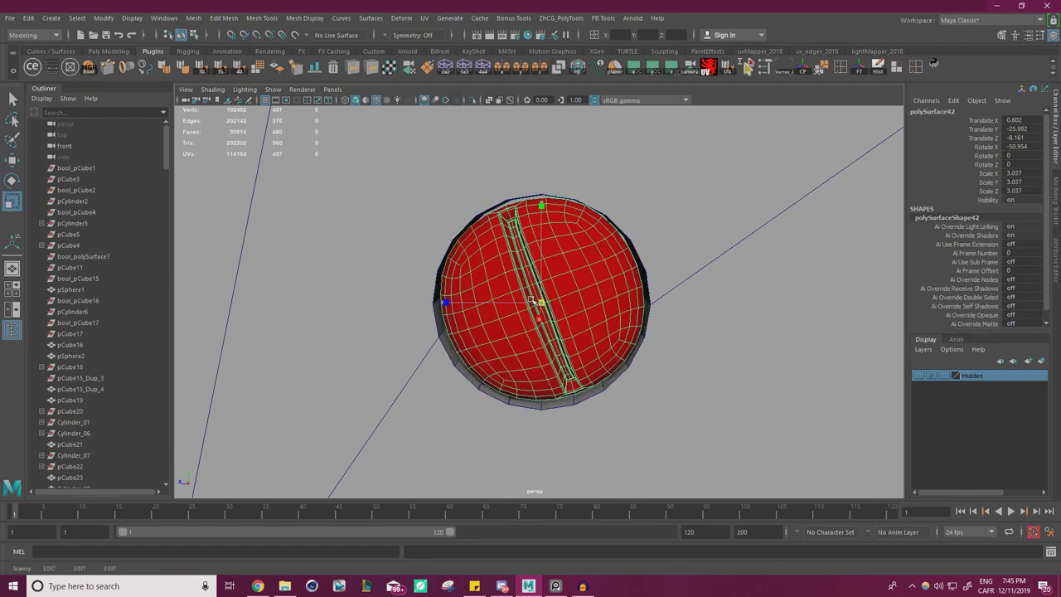
key(w)
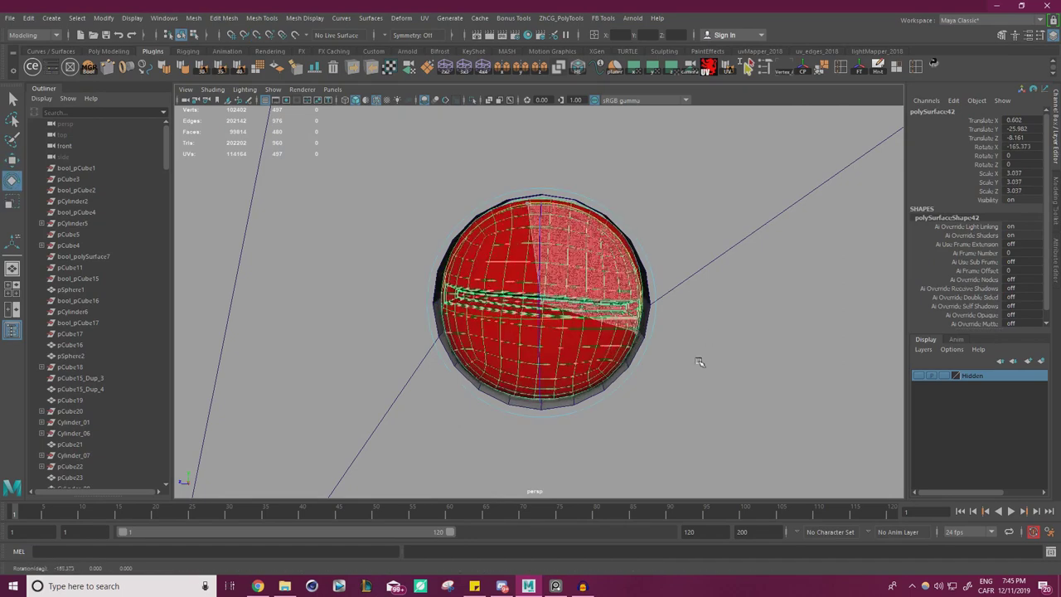
key(w)
drag(699, 362, 588, 282)
Duplicate the screw into the higher neighbouring rail hole at Translate Y -24.313 and Z -10.915, and turn its slot to Rotate X -315.586
scroll(594, 354, down, 5)
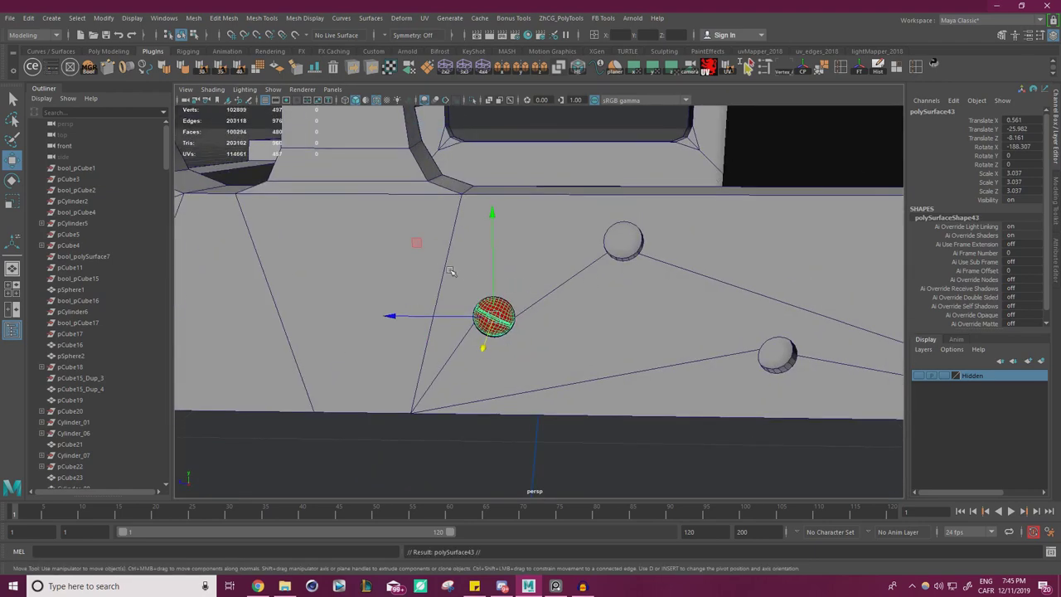
drag(417, 244, 423, 247)
key(f)
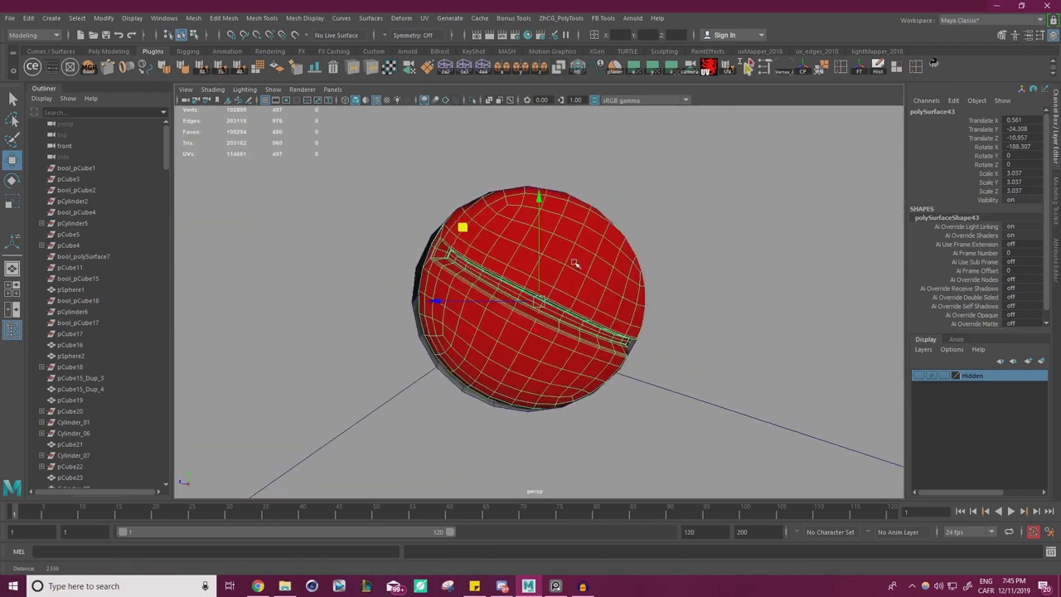
drag(509, 289, 546, 361)
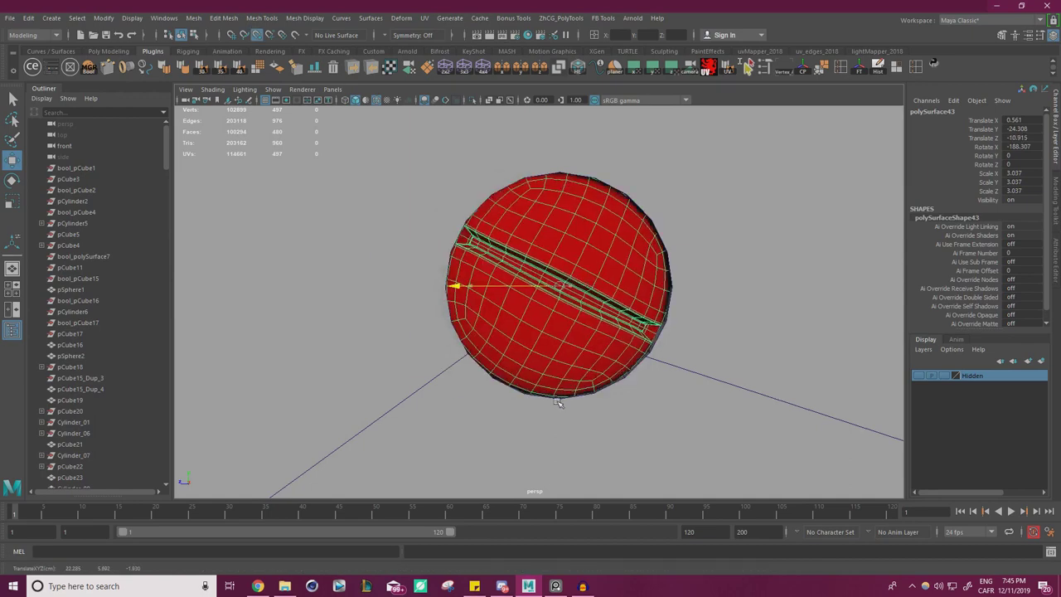
key(r)
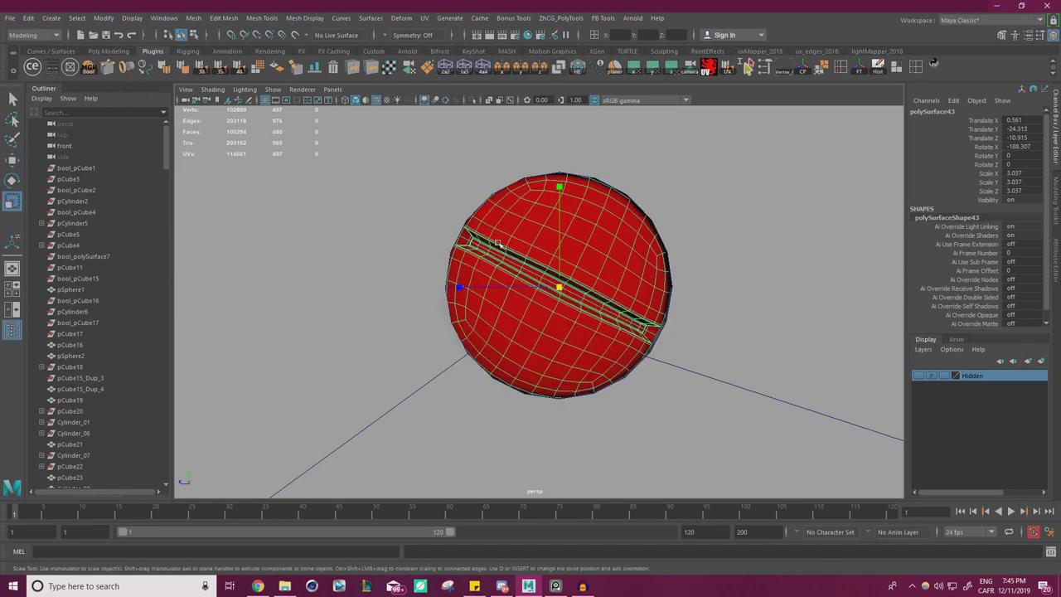
key(e)
drag(486, 214, 510, 210)
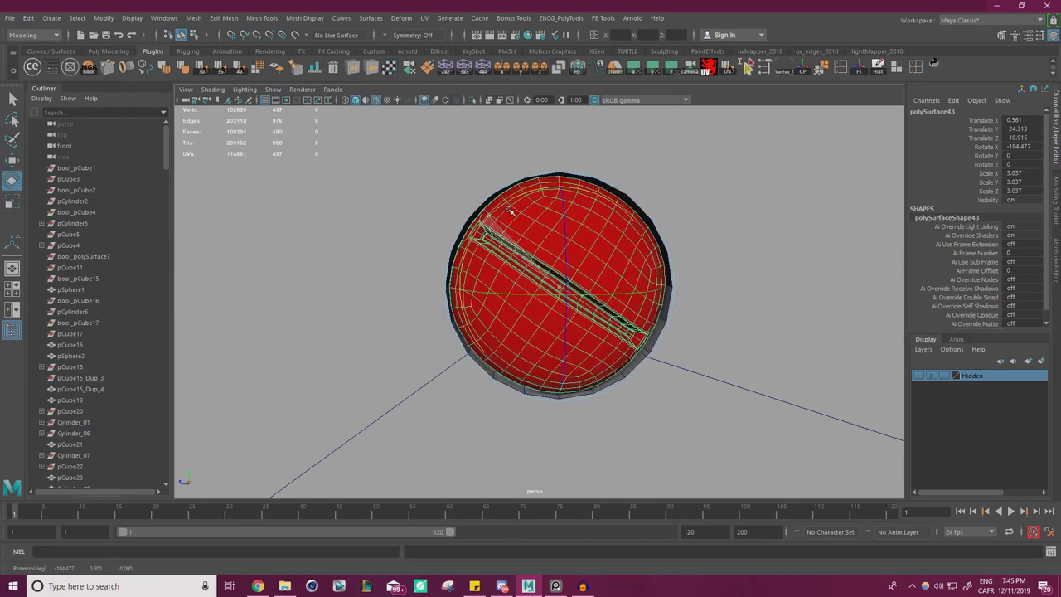
key(w)
Duplicate that screw into the lower rail hole at Translate Y -26.791 and Z -14.323, and turn its slot to Rotate X -429.777
scroll(736, 250, down, 10)
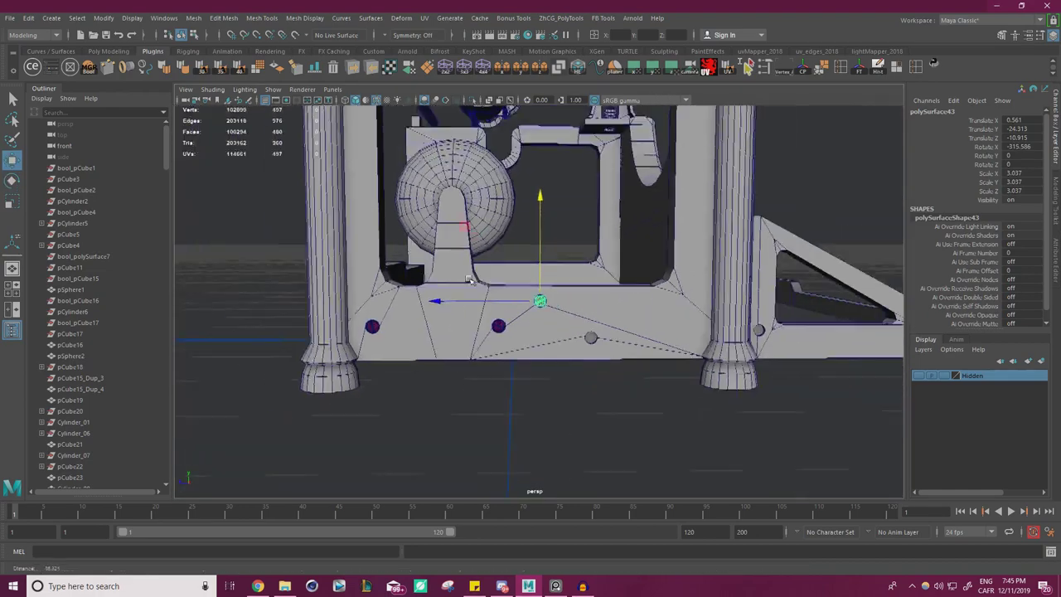
scroll(680, 272, up, 3)
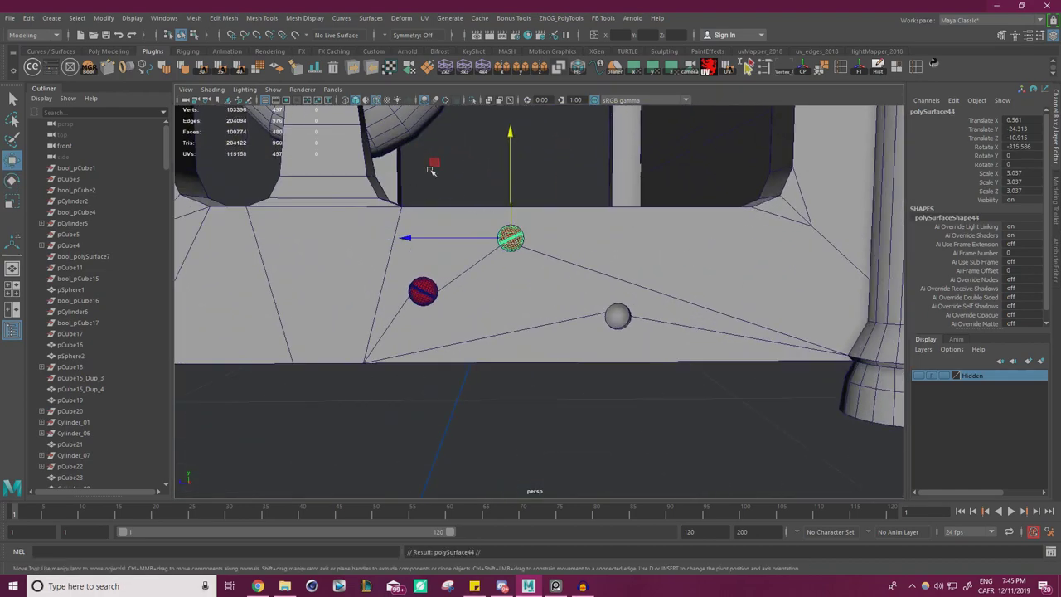
middle_drag(431, 170, 543, 251)
key(f)
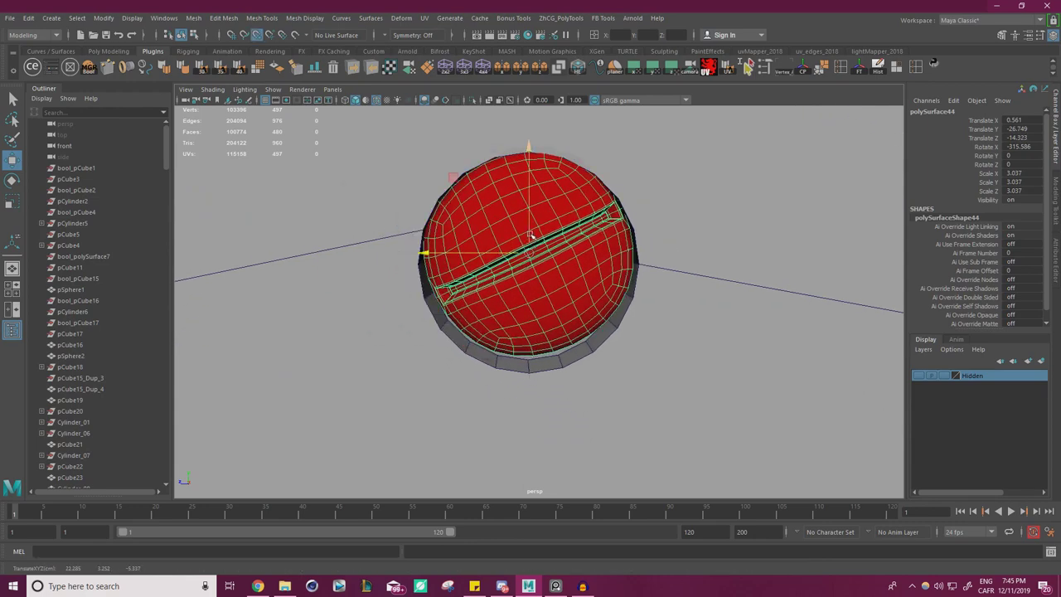
middle_drag(530, 235, 446, 271)
key(e)
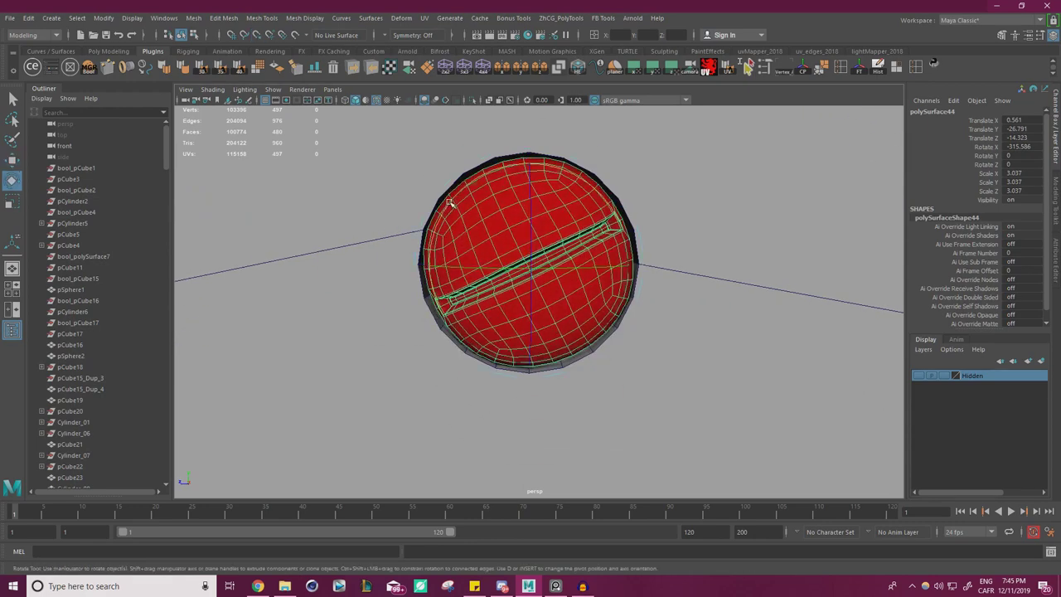
middle_drag(448, 202, 568, 229)
key(w)
Duplicate the lower rail screw into the hole beyond the far column, centring it at Translate Y -26.336 and Z -25.687
scroll(635, 237, down, 5)
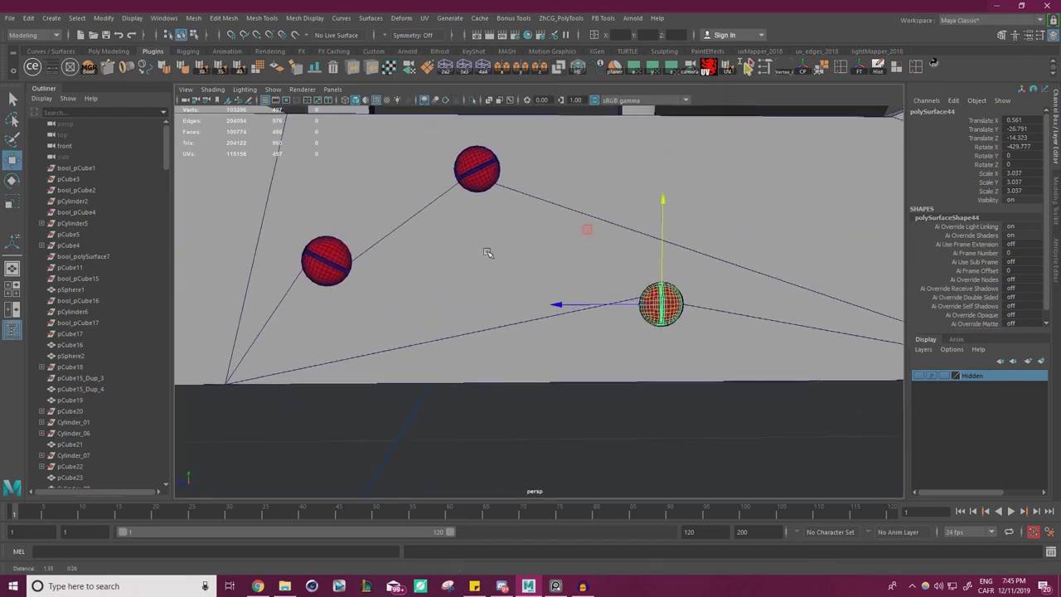
scroll(489, 246, down, 3)
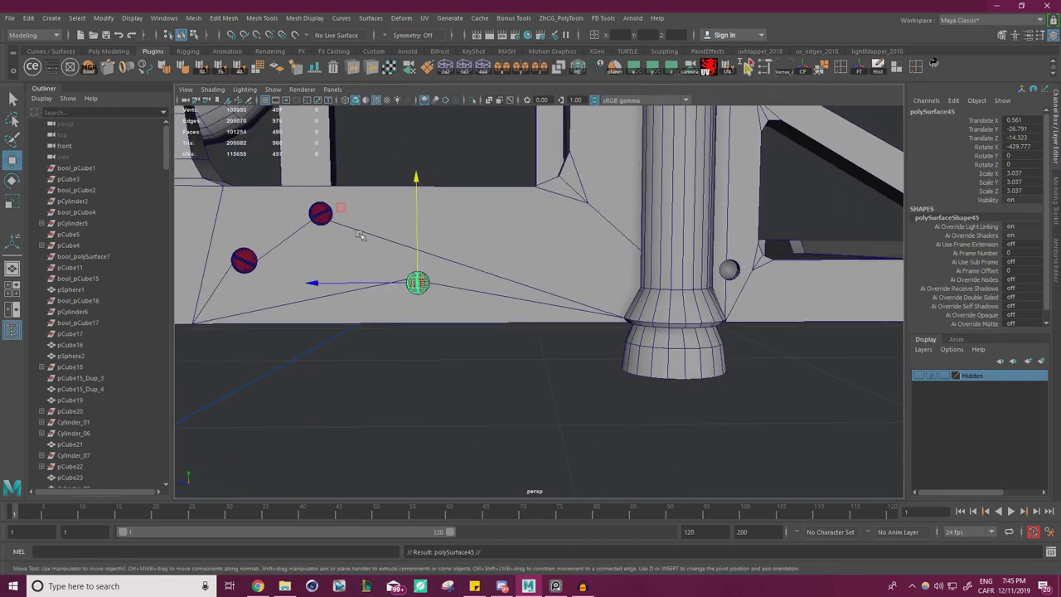
drag(418, 282, 667, 251)
key(f)
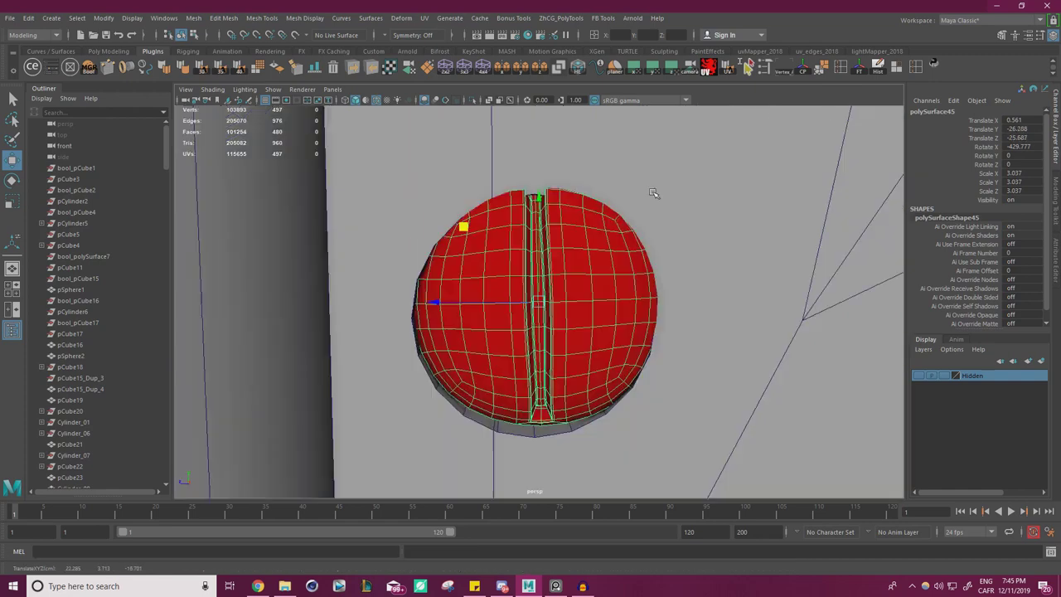
scroll(535, 263, down, 2)
scroll(534, 263, up, 5)
drag(534, 264, 432, 319)
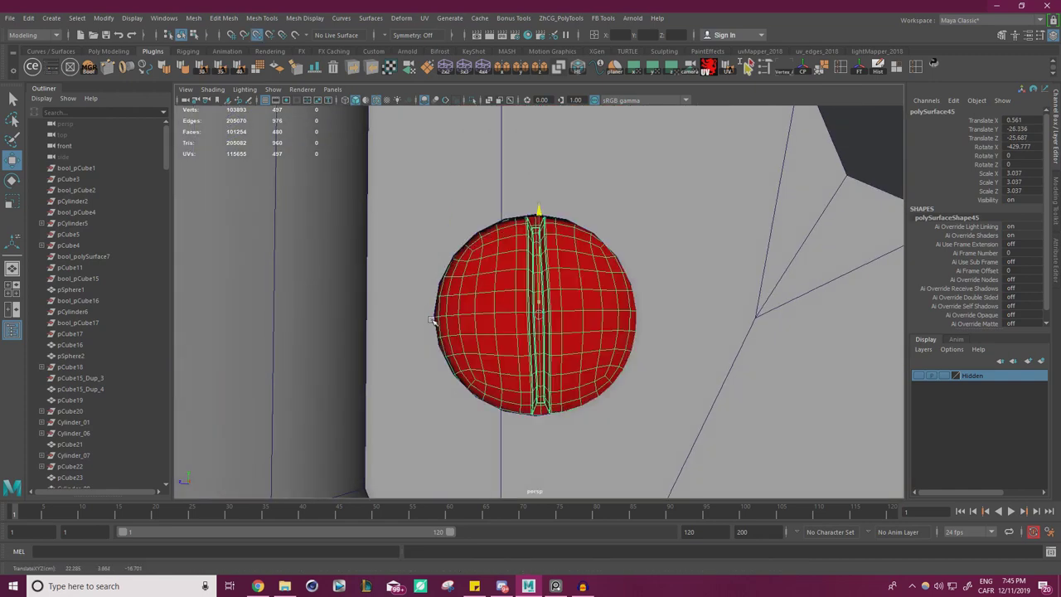
Shrink the screw beyond the column slightly, shift it to Translate Z -25.673 and turn its slot to Rotate X -335.509
key(r)
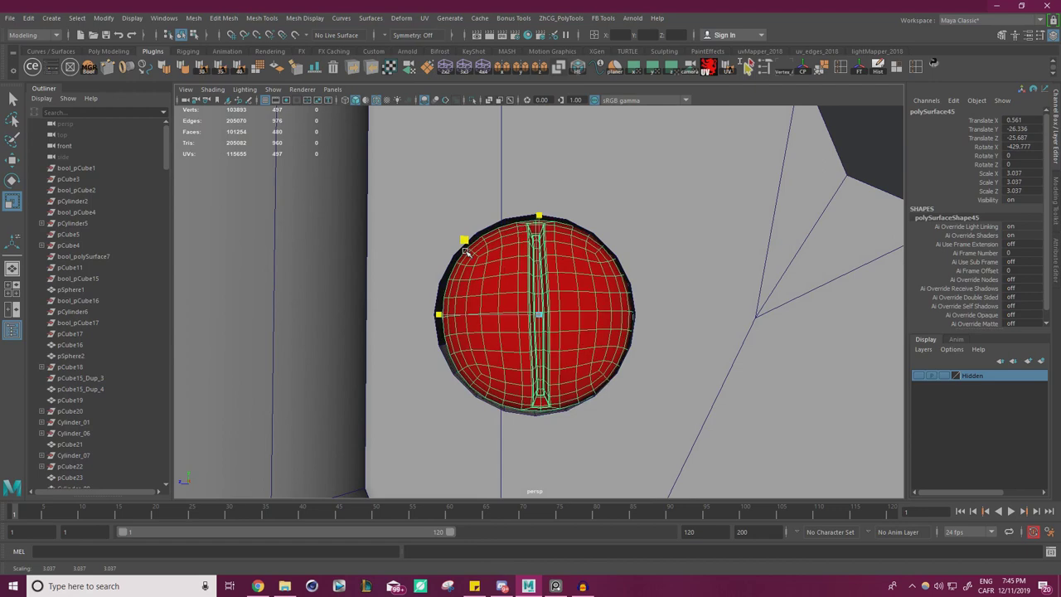
click(464, 242)
key(w)
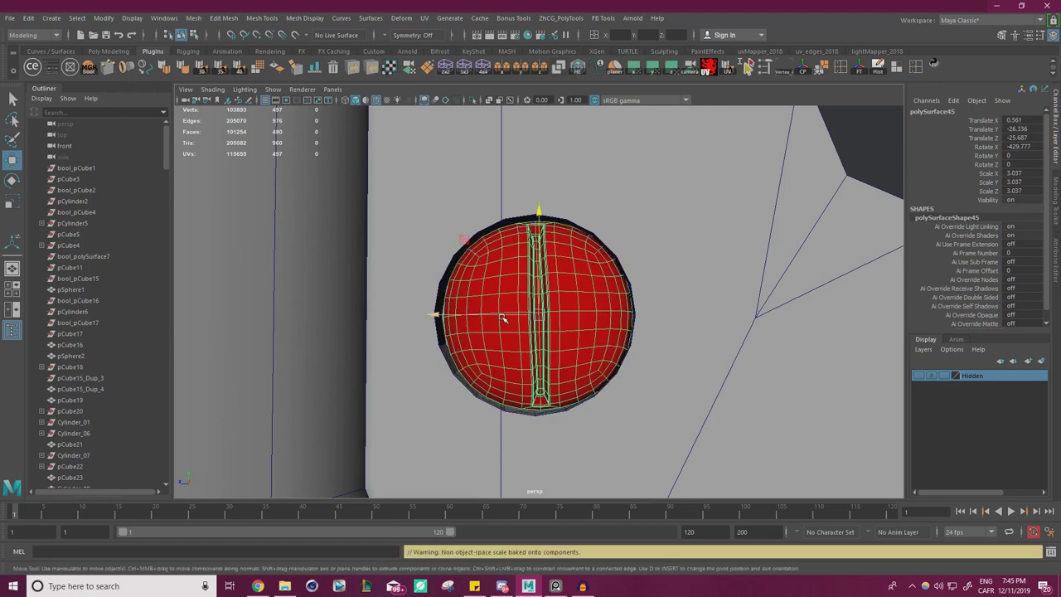
drag(511, 316, 532, 420)
key(e)
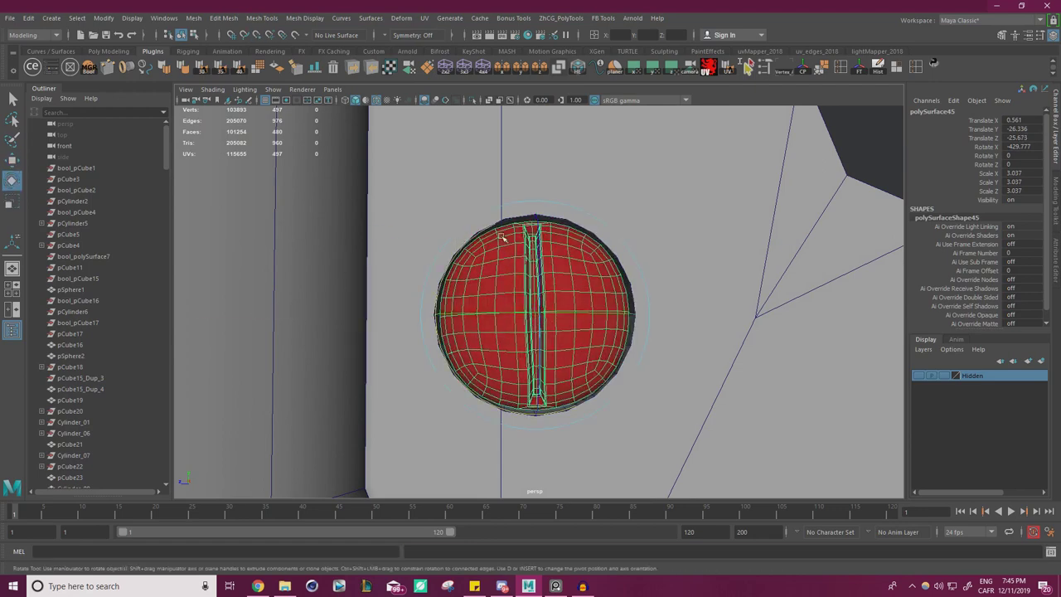
drag(497, 219, 420, 372)
key(w)
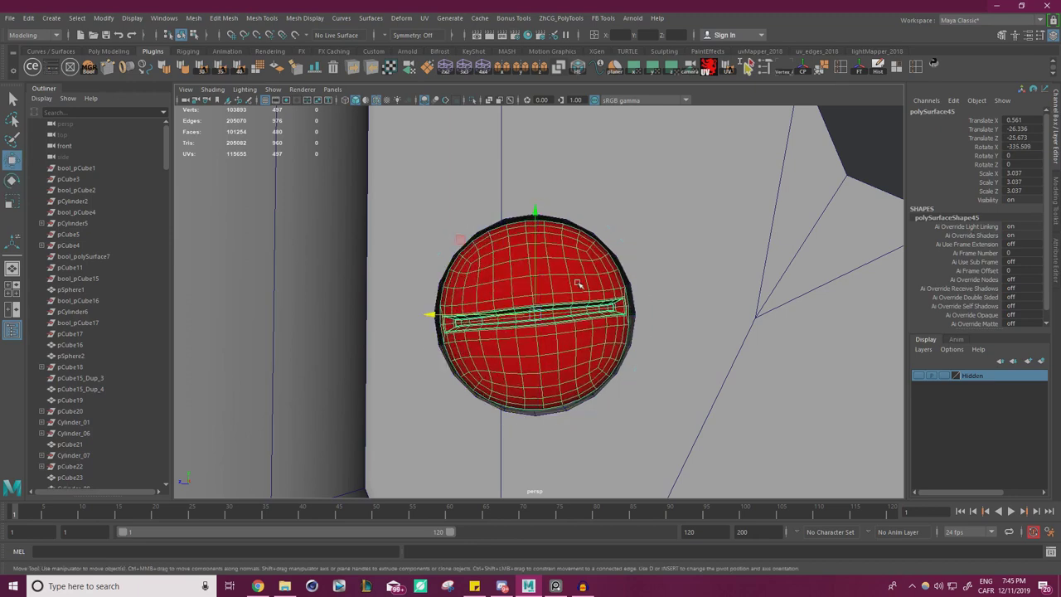
Select all five screws along the lower side rail, including the one beyond the far column
scroll(555, 295, down, 5)
scroll(553, 295, down, 5)
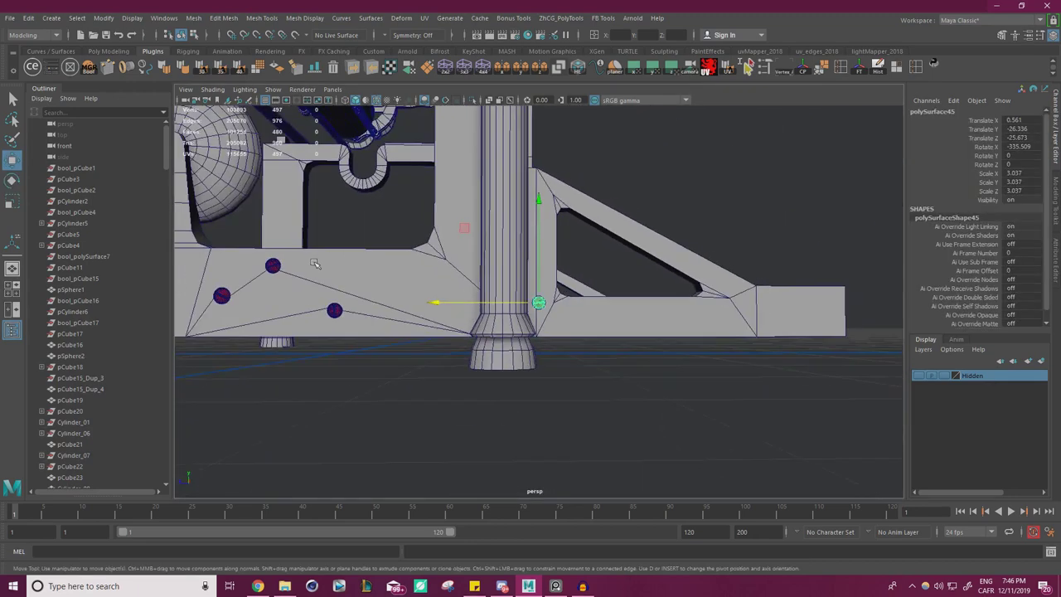
alt+middle_drag(553, 295, 613, 309)
scroll(613, 309, up, 3)
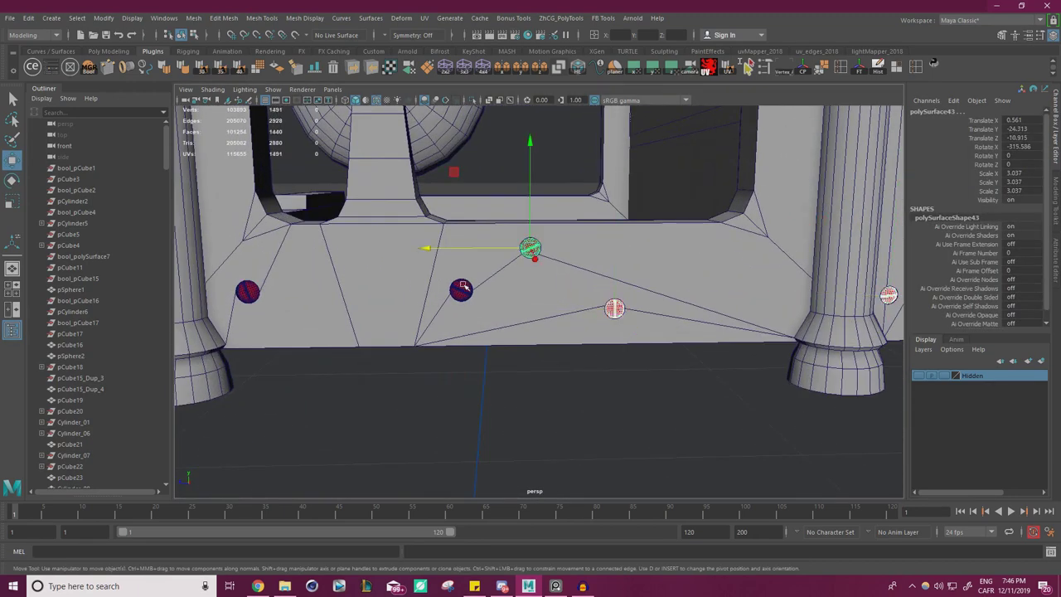
scroll(247, 298, down, 3)
alt+drag(247, 299, 464, 332)
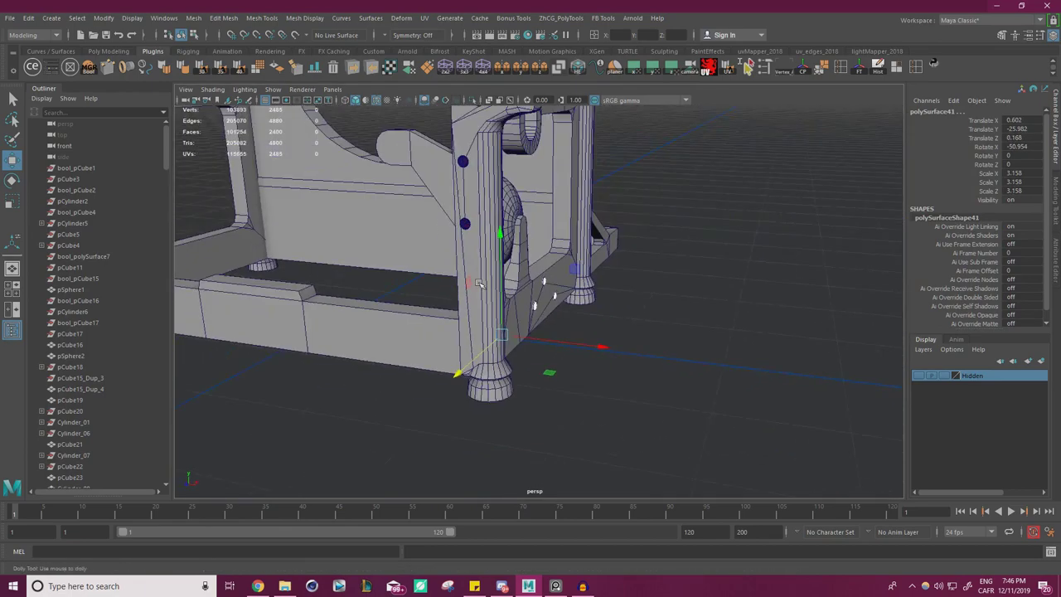
Duplicate the five screws across to the opposite side rail, turning the copies to Rotate Y 180 and placing them at Translate X 46.764
scroll(464, 332, down, 2)
alt+drag(528, 303, 489, 294)
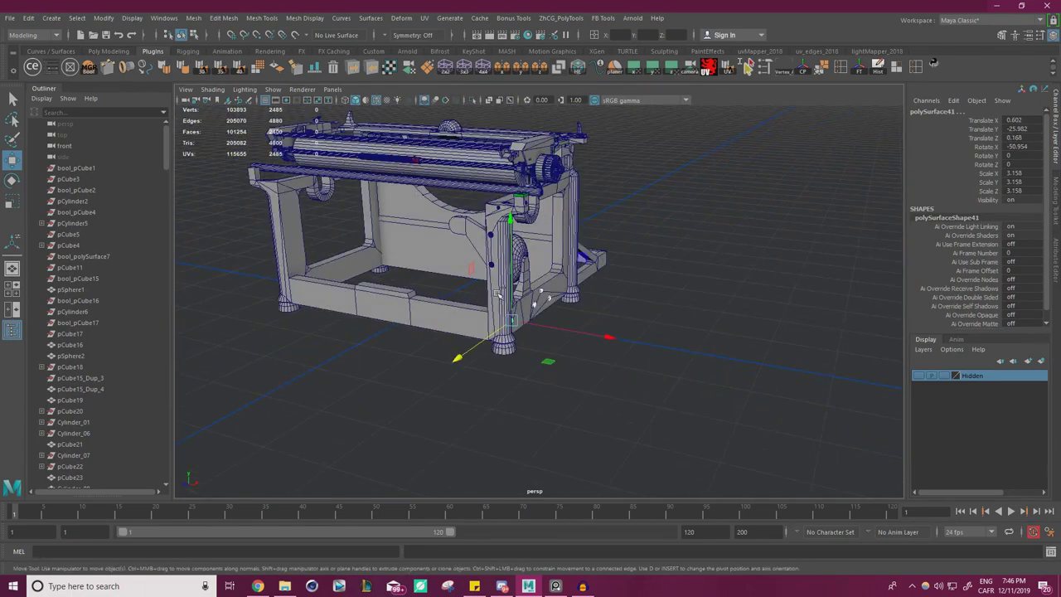
drag(595, 336, 436, 310)
alt+drag(365, 297, 569, 296)
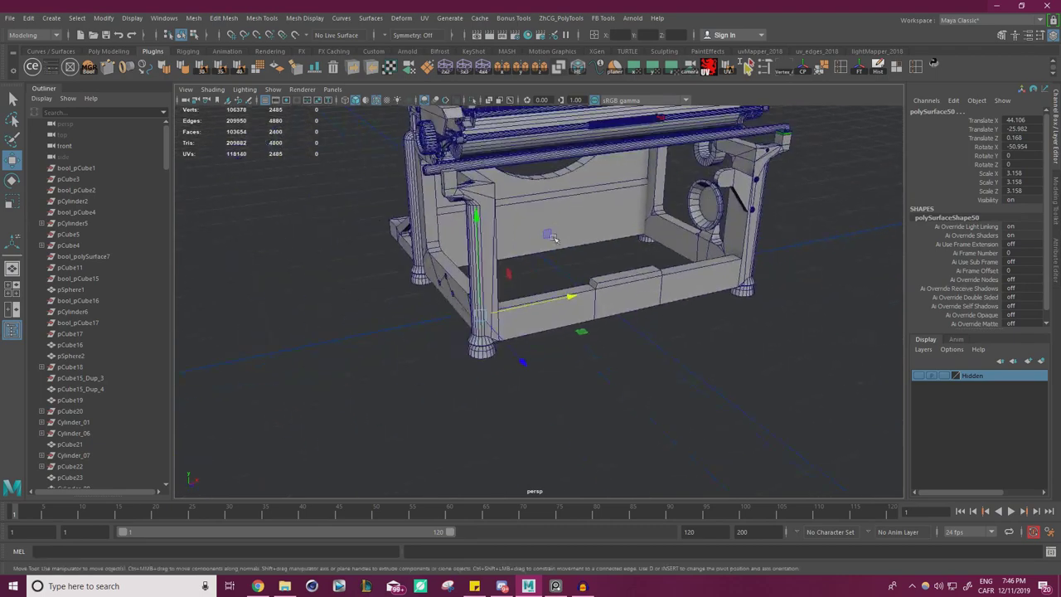
scroll(630, 281, up, 4)
key(e)
drag(698, 340, 695, 344)
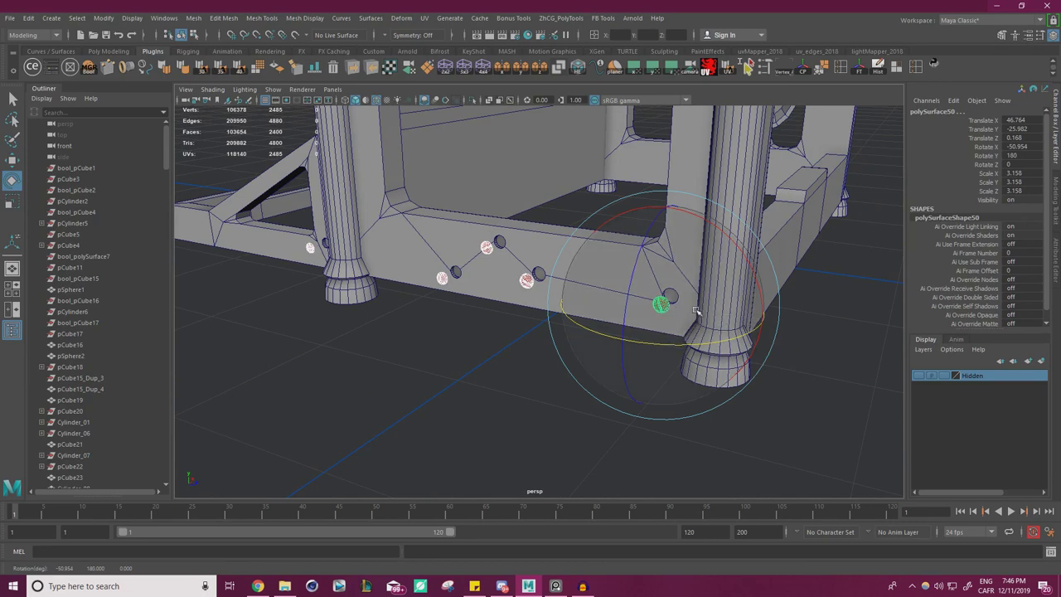
Seat the five copied screws in the opposite rail's holes at Translate X 45.092 and clear the selection
key(w)
scroll(746, 332, up, 5)
alt+middle_drag(713, 332, 501, 336)
scroll(501, 335, up, 2)
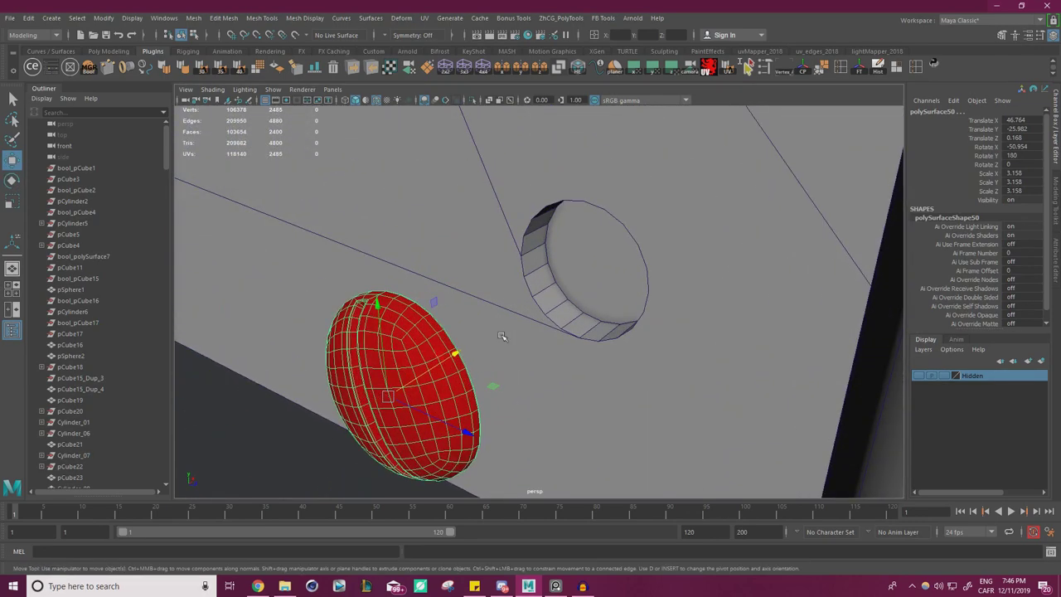
drag(456, 354, 605, 297)
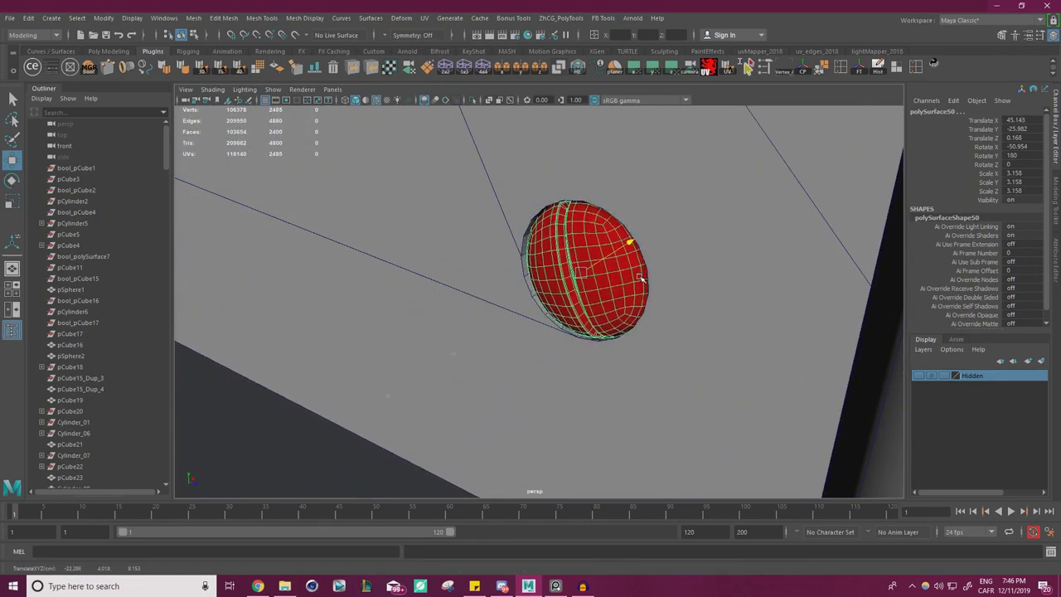
scroll(643, 276, down, 10)
alt+drag(542, 268, 561, 351)
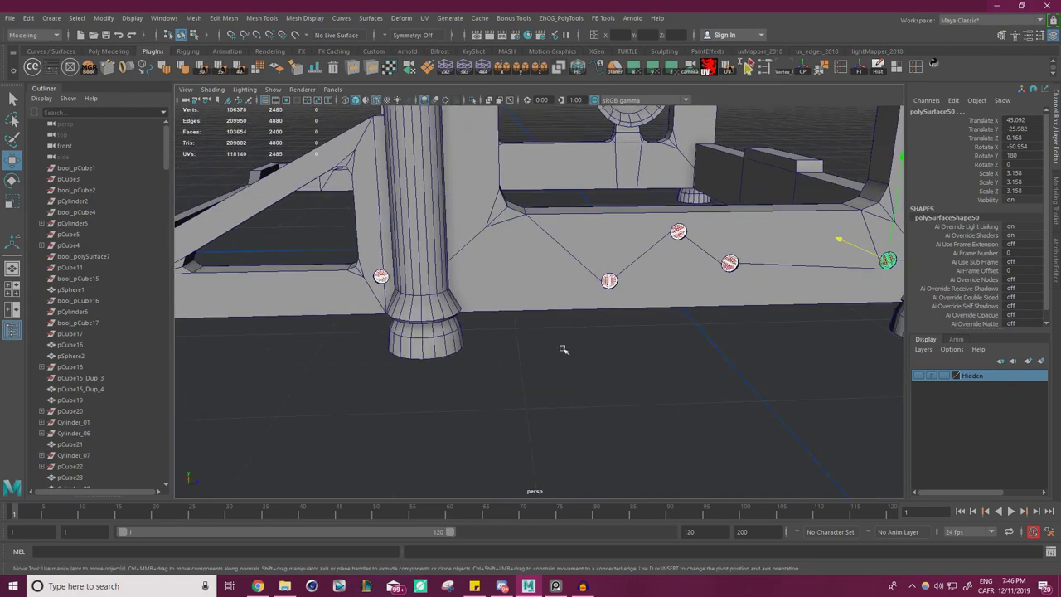
click(580, 340)
Select the typewriter's main frame and isolate it in the viewport
alt+drag(613, 295, 666, 274)
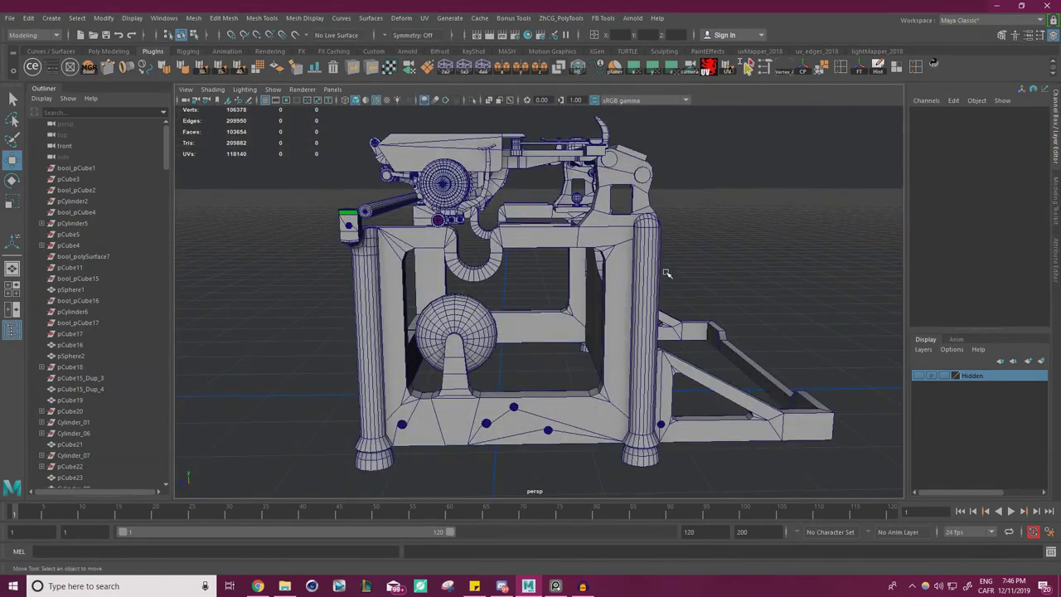
alt+right_drag(387, 219, 464, 249)
alt+drag(464, 249, 552, 281)
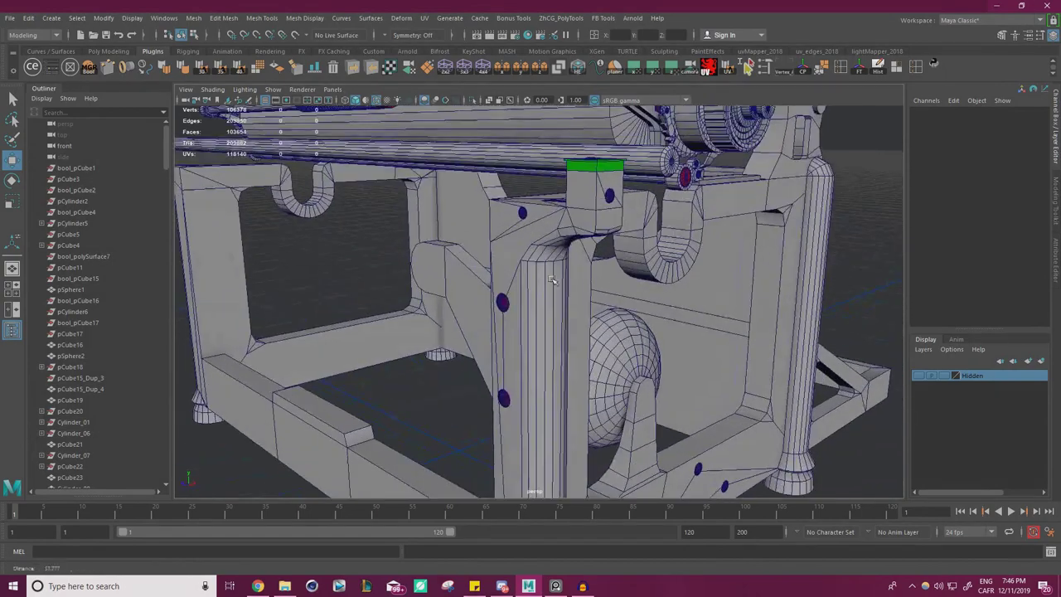
click(586, 187)
alt+drag(586, 187, 536, 105)
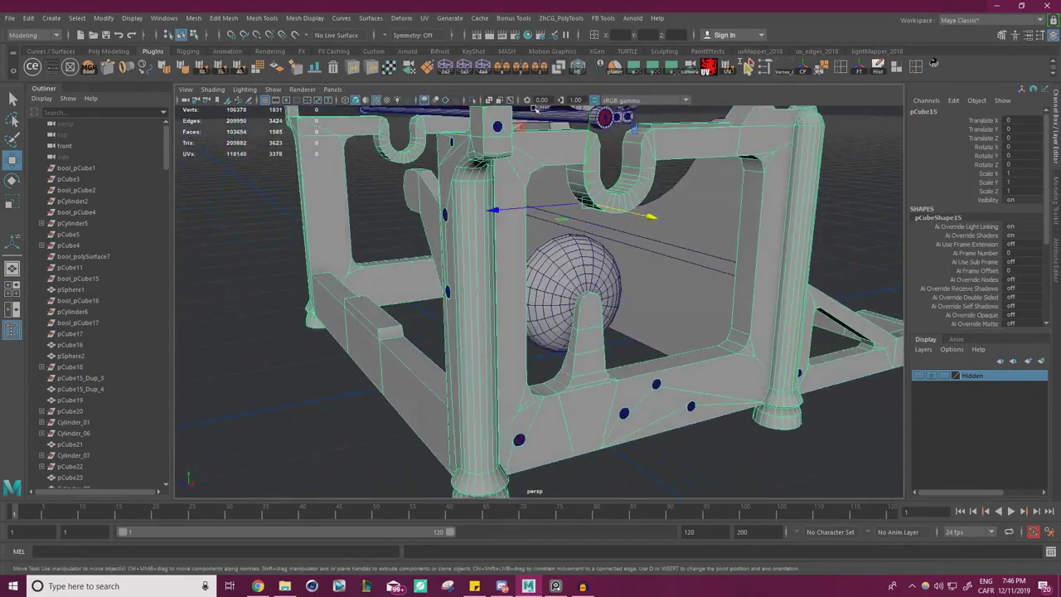
alt+drag(484, 315, 294, 270)
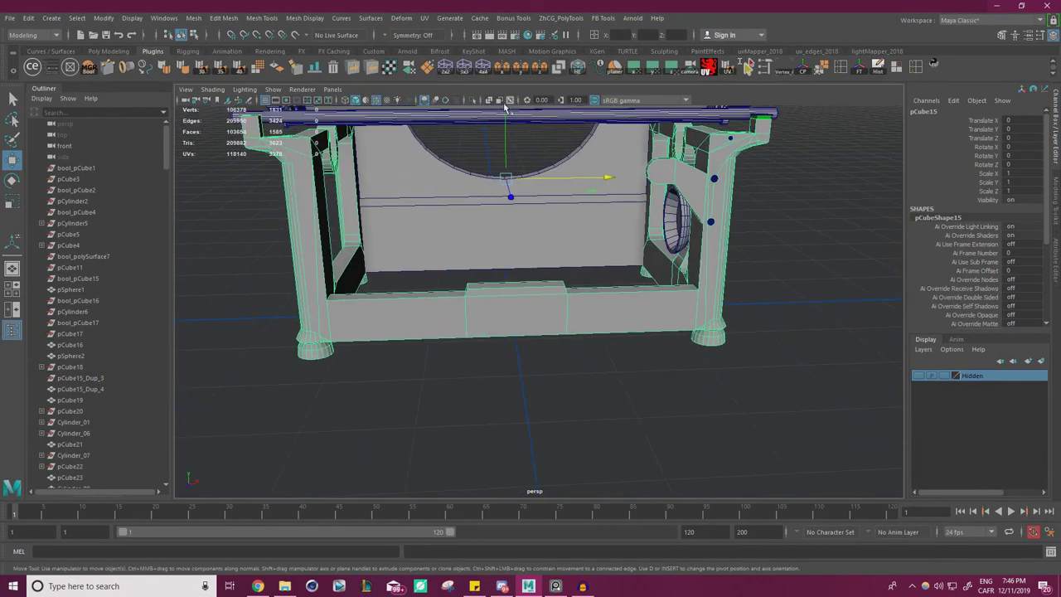
click(472, 100)
Switch the isolated frame to face selection and pick the side face of the protruding block at its upper corner
alt+drag(514, 215, 645, 230)
right_click(646, 230)
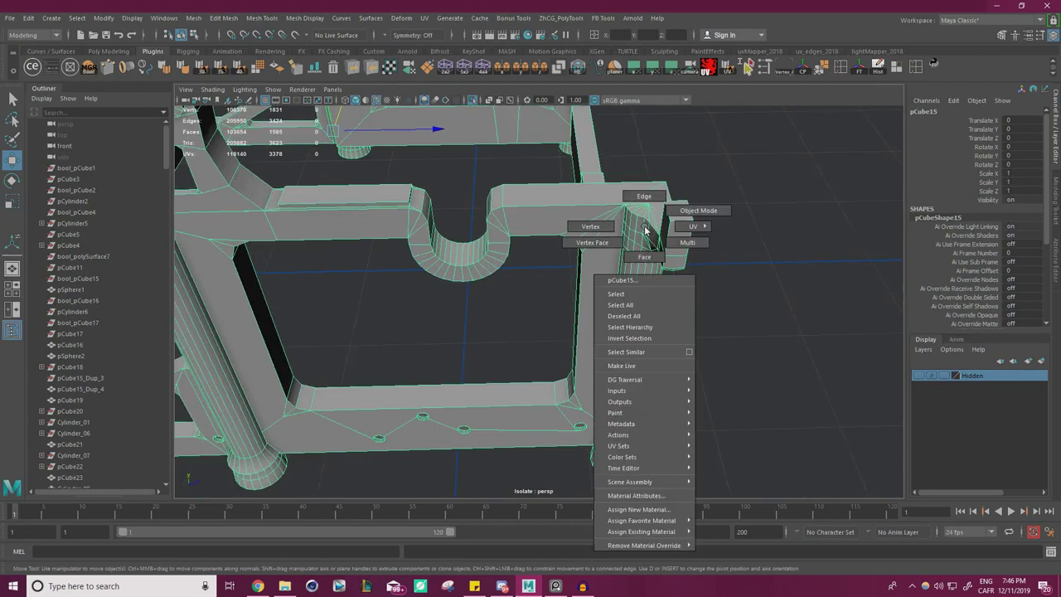
right_drag(646, 230, 657, 250)
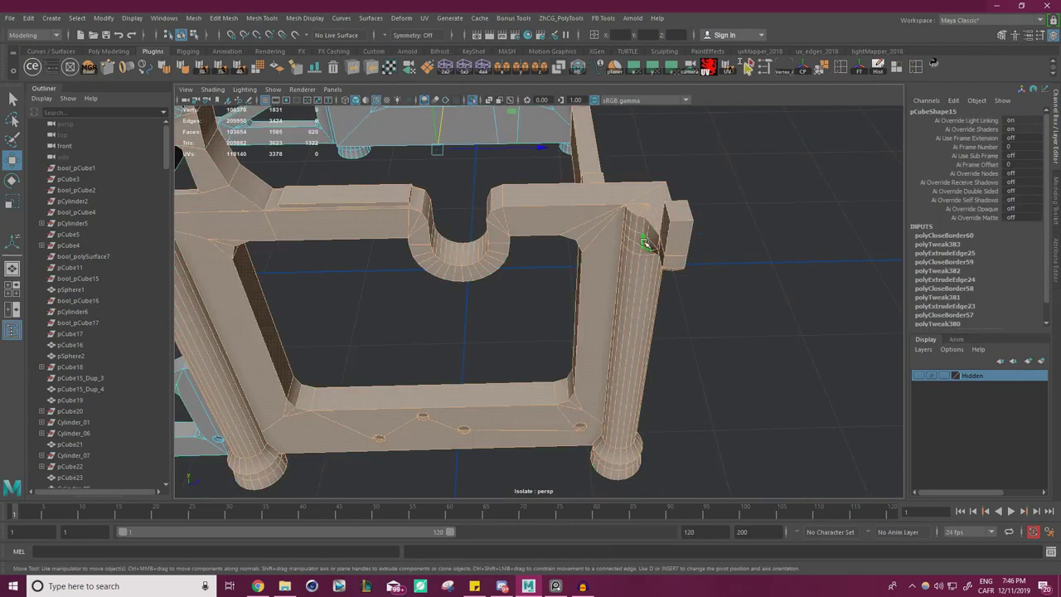
click(680, 242)
key(f)
scroll(678, 238, down, 2)
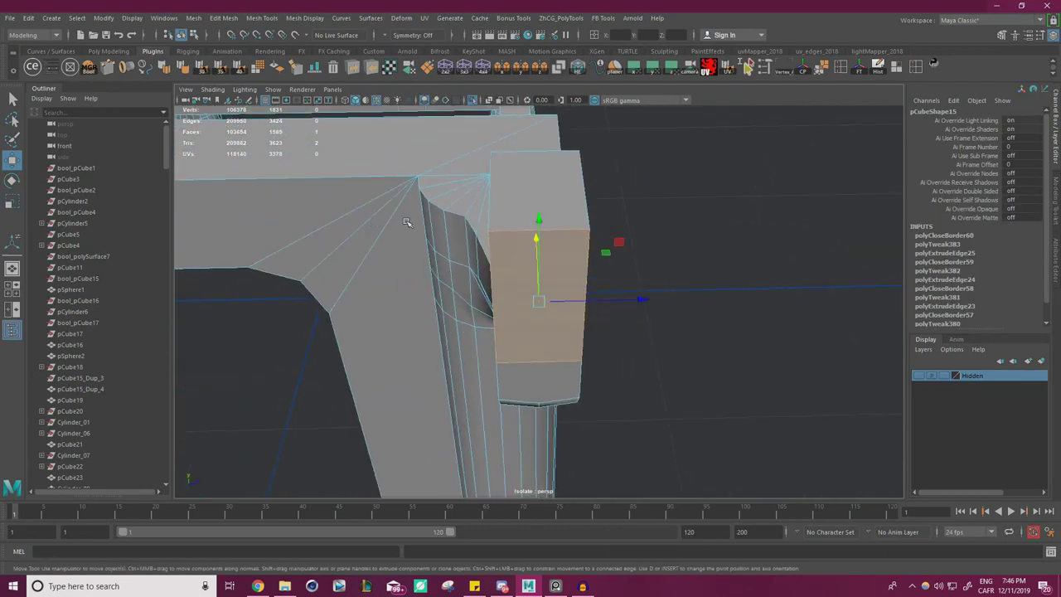
alt+drag(678, 238, 356, 353)
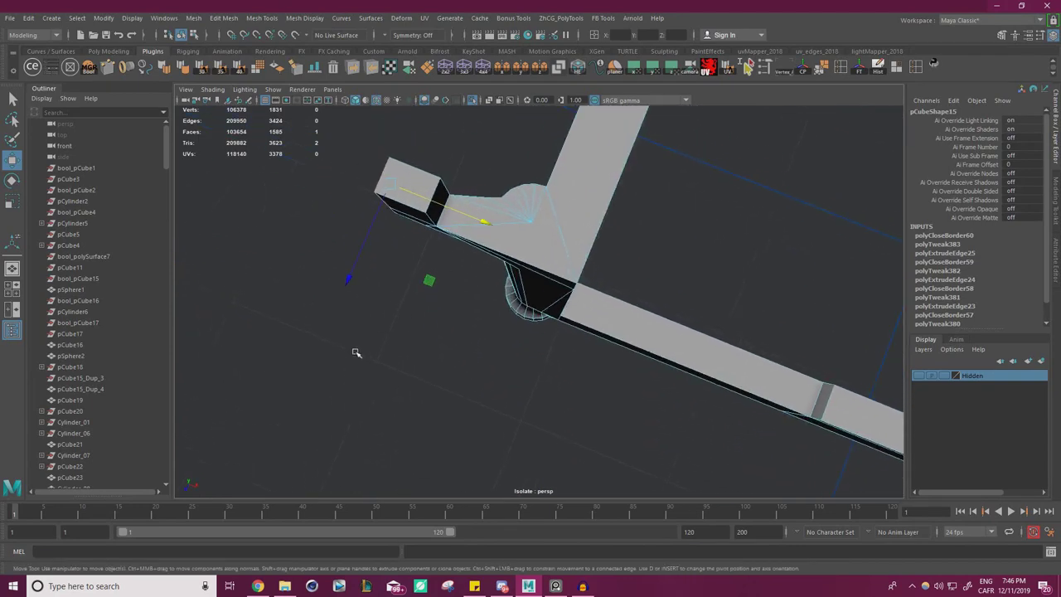
Select the faces of the corner block, its bracket and the round column below, down to the flared collar
drag(444, 175, 566, 185)
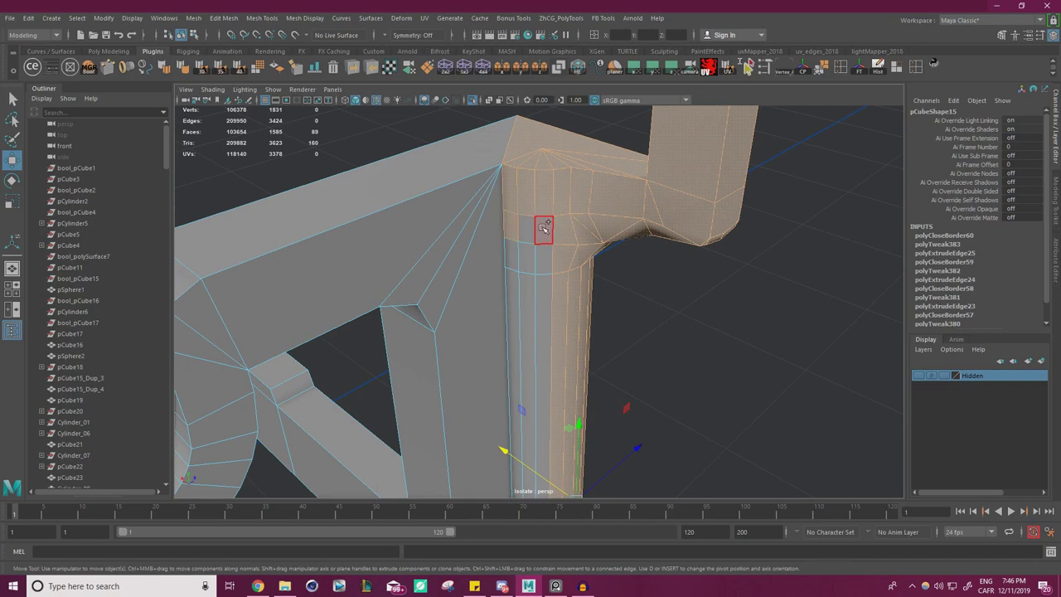
shift+click(517, 287)
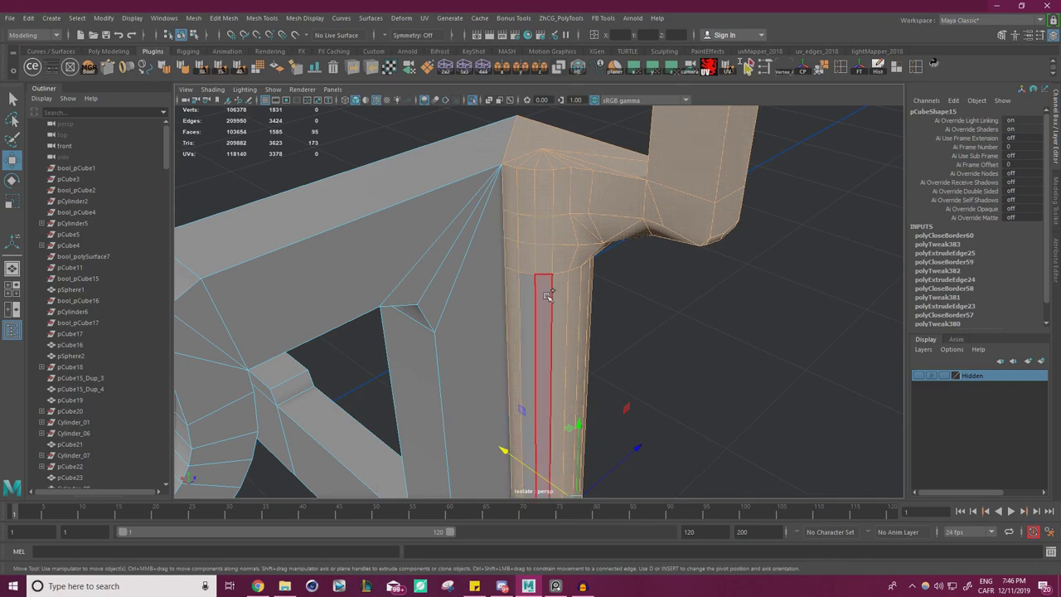
alt+drag(517, 288, 740, 333)
scroll(611, 258, up, 3)
shift+click(543, 273)
scroll(572, 266, down, 4)
scroll(608, 205, up, 3)
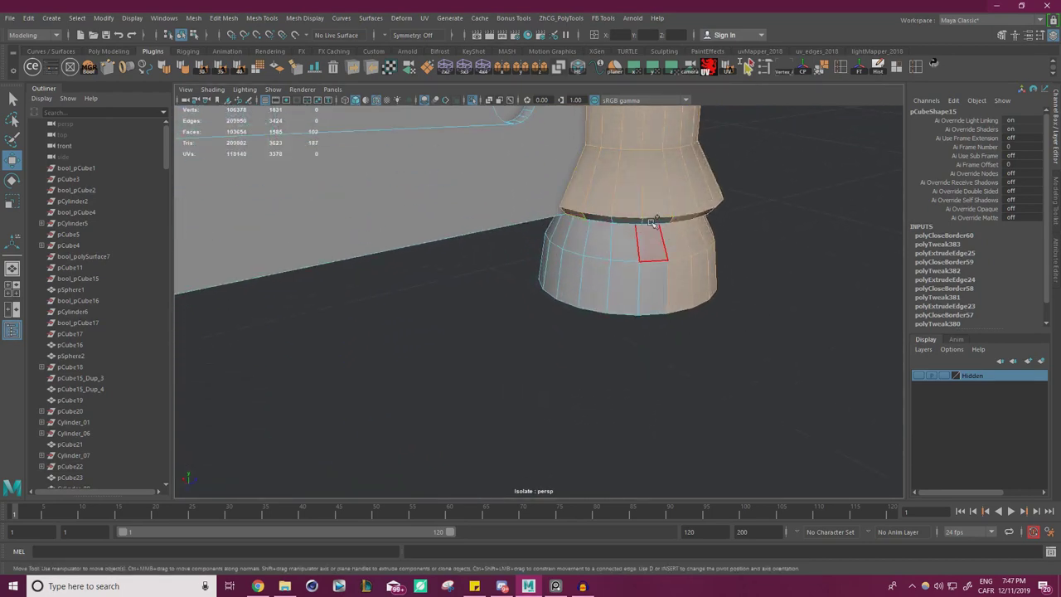
alt+drag(660, 221, 671, 153)
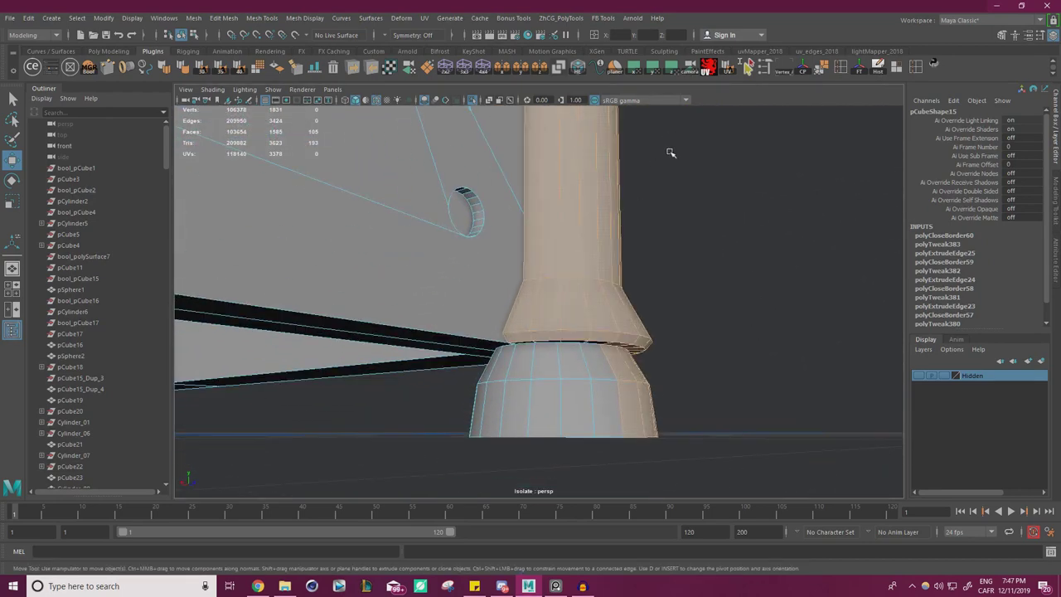
Add the foot's upper ring, lower ring and underside faces below the column to the face selection
shift+double_click(529, 367)
alt+drag(529, 368, 511, 329)
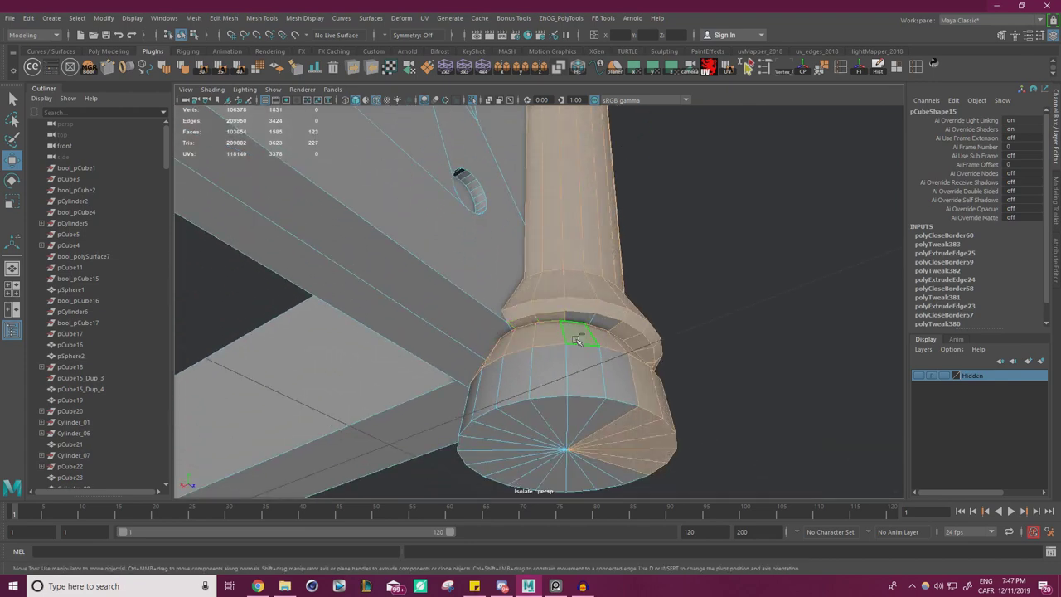
alt+drag(607, 325, 636, 314)
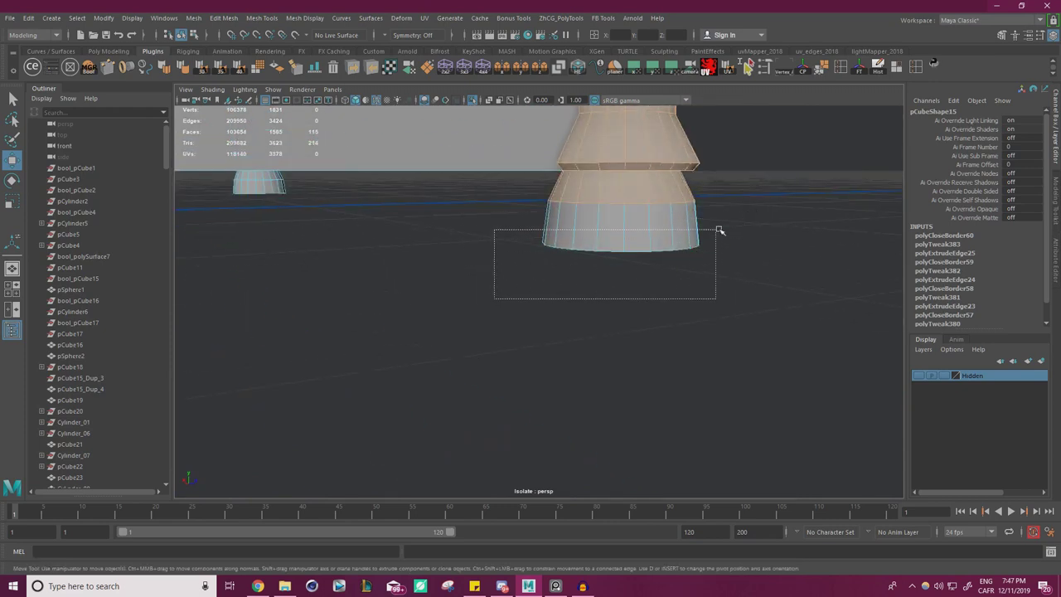
alt+drag(696, 248, 515, 297)
Add the collar's remaining sloped and rim faces to the selection and delete all the selected column, bracket and foot faces
scroll(516, 296, up, 3)
alt+drag(611, 303, 585, 280)
scroll(564, 344, up, 3)
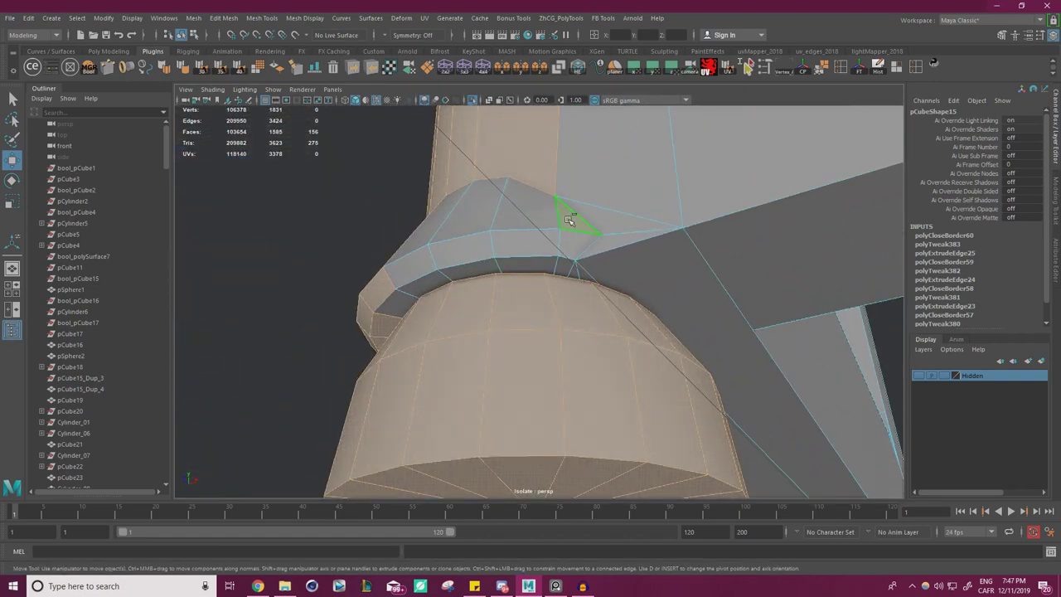
alt+drag(480, 206, 652, 295)
shift+click(606, 275)
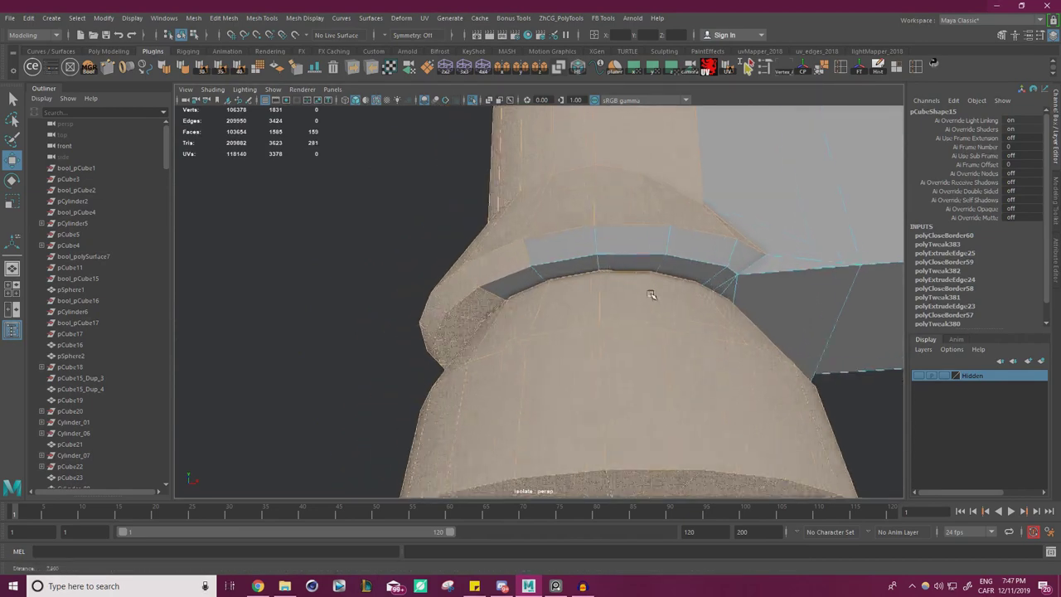
shift+click(545, 241)
shift+click(616, 237)
shift+click(746, 255)
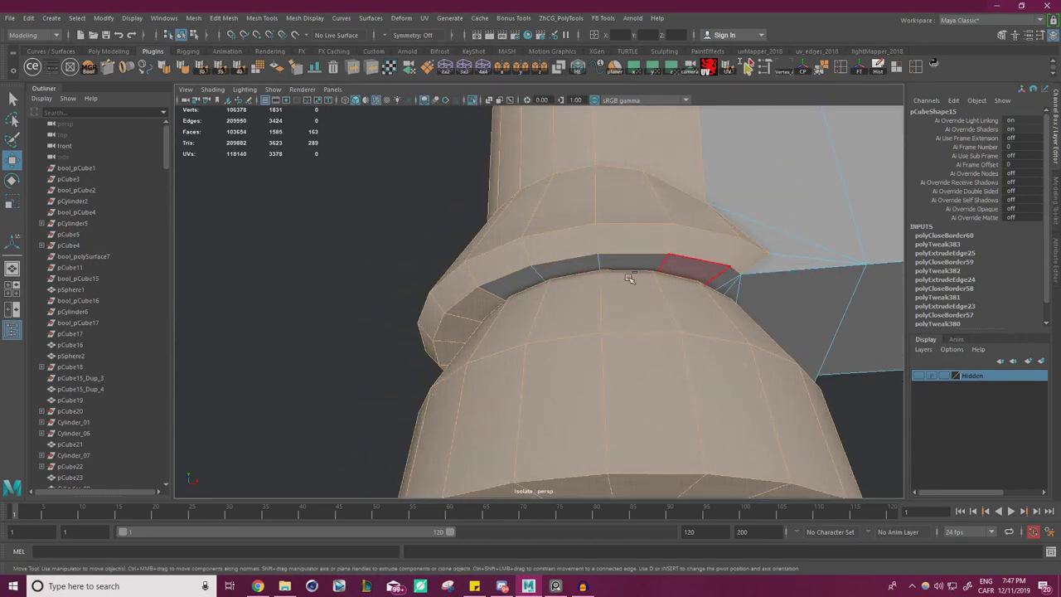
key(Delete)
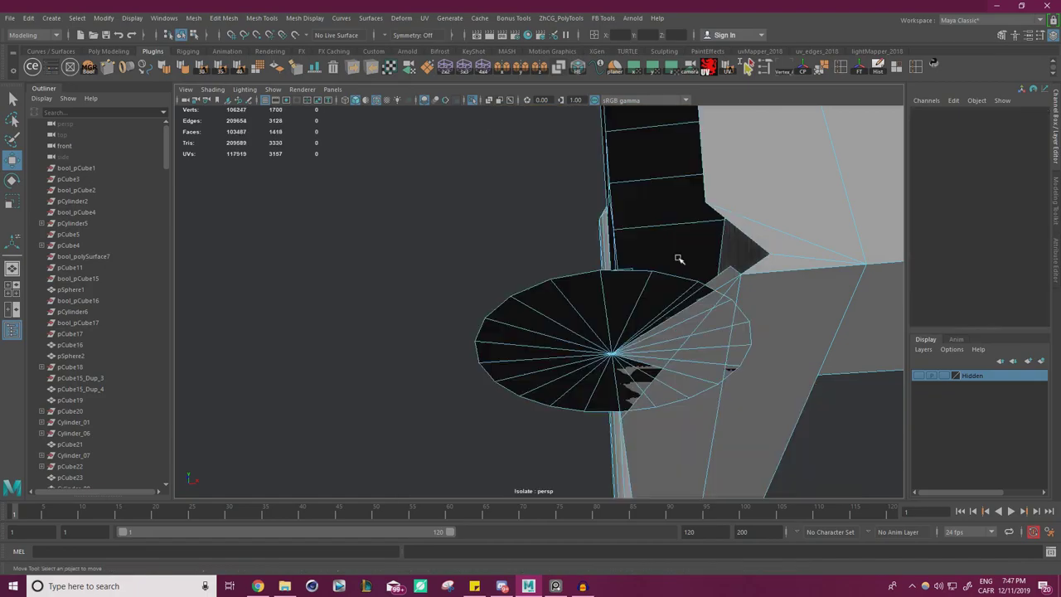
Select the connected faces of the remaining frame shell around the leftover circular cap
double_click(475, 282)
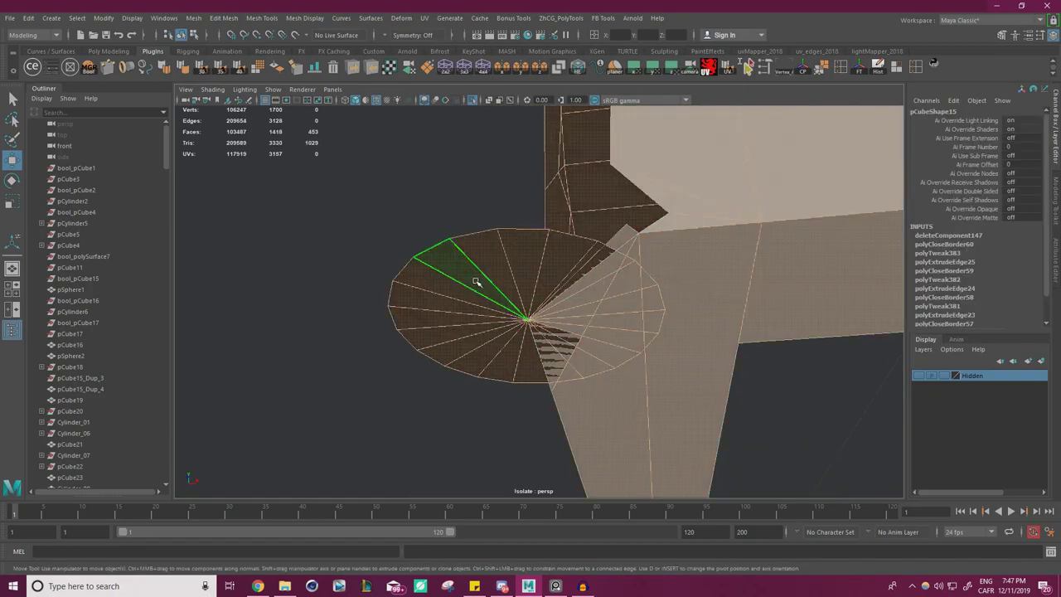